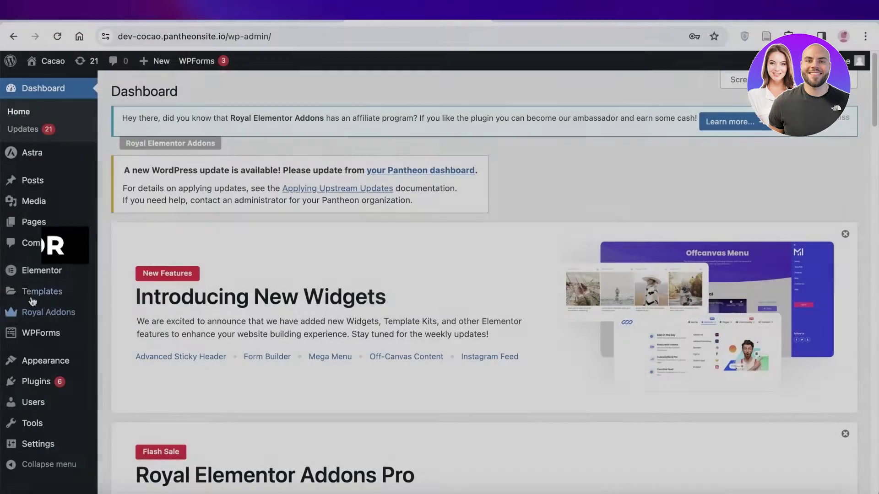
Open Elementor's Settings page from the WordPress admin sidebar
left_click(22, 274)
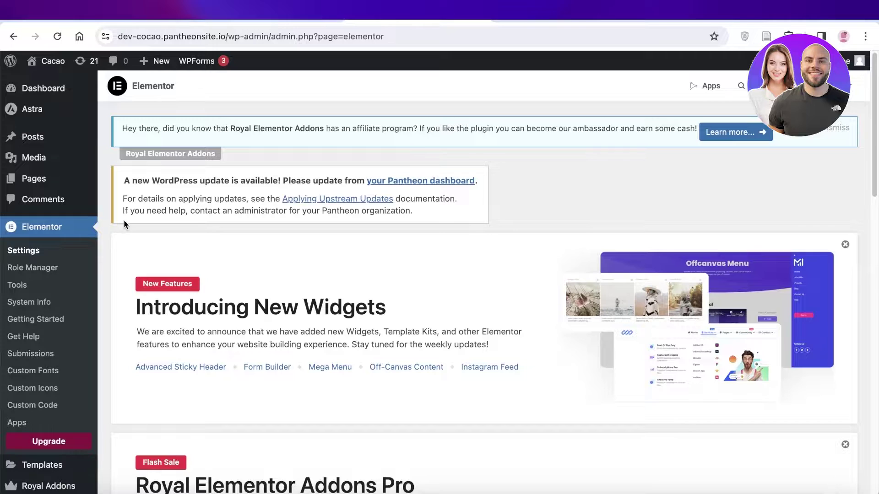
mouse_move(50, 61)
left_click(46, 81)
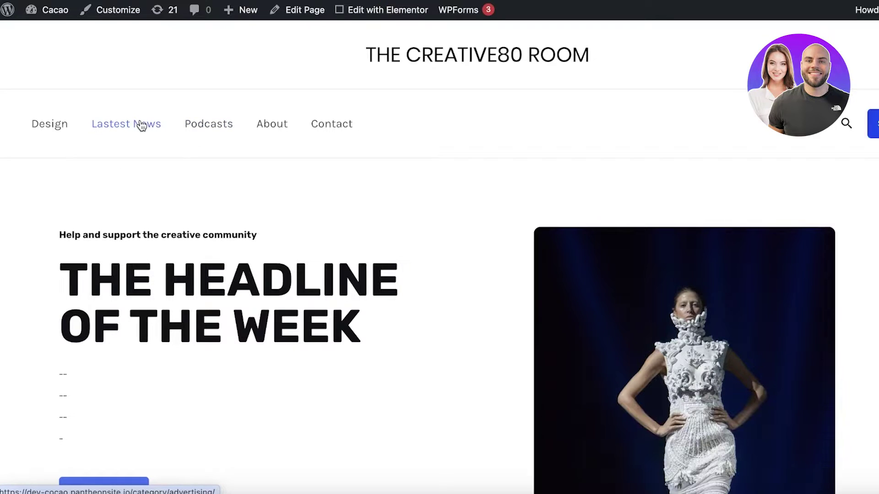
scroll(792, 144, "down", 5)
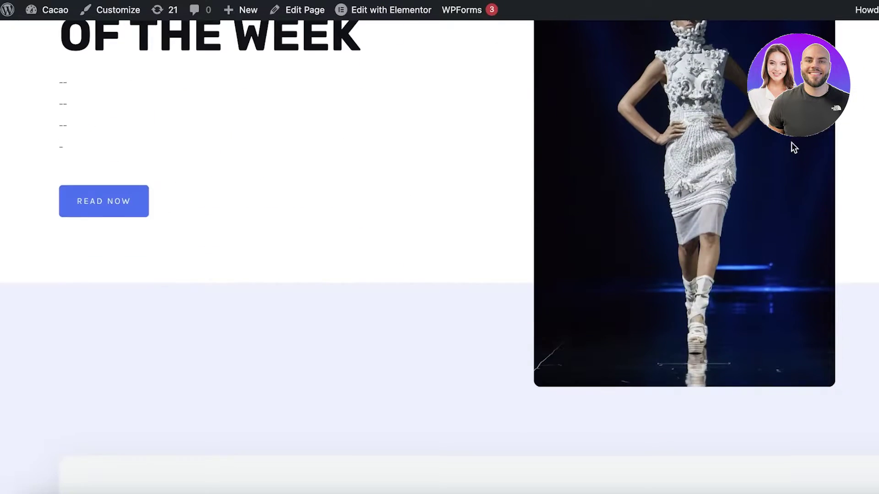
scroll(792, 144, "up", 5)
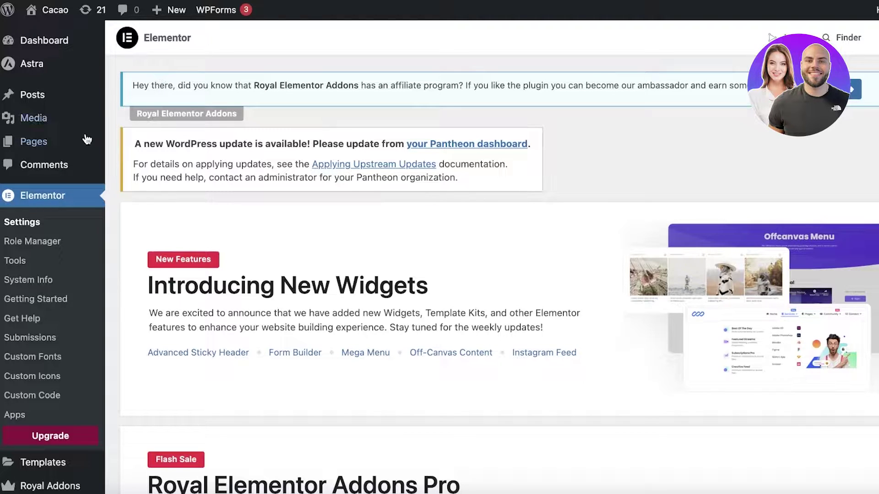
Visit the live site's THE CREATIVE80 ROOM homepage via Cacao > Visit Site
mouse_move(61, 13)
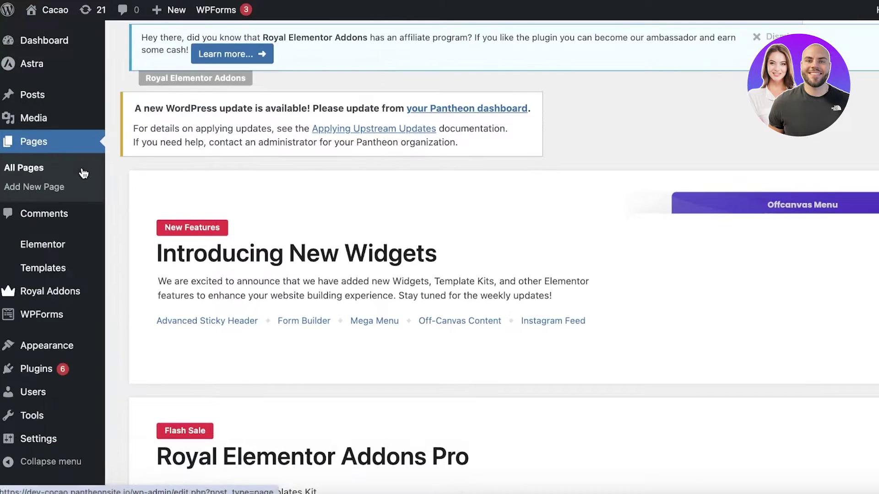
scroll(255, 162, "down", 2)
scroll(183, 173, "down", 4)
scroll(69, 183, "up", 5)
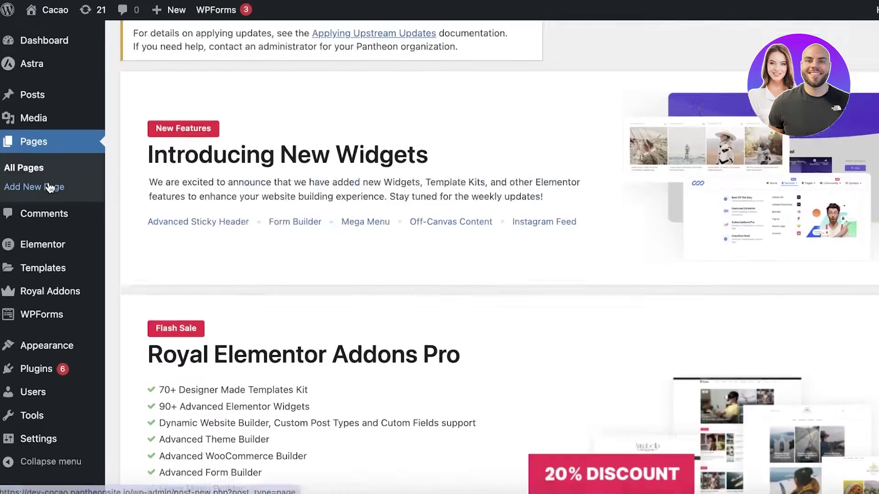
mouse_move(55, 13)
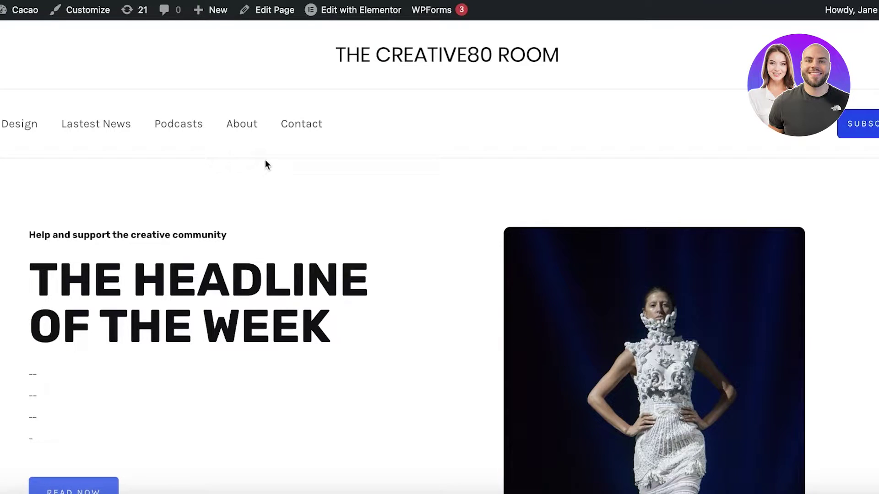
Load the homepage in the editor via Edit with Elementor in the admin bar
mouse_move(323, 18)
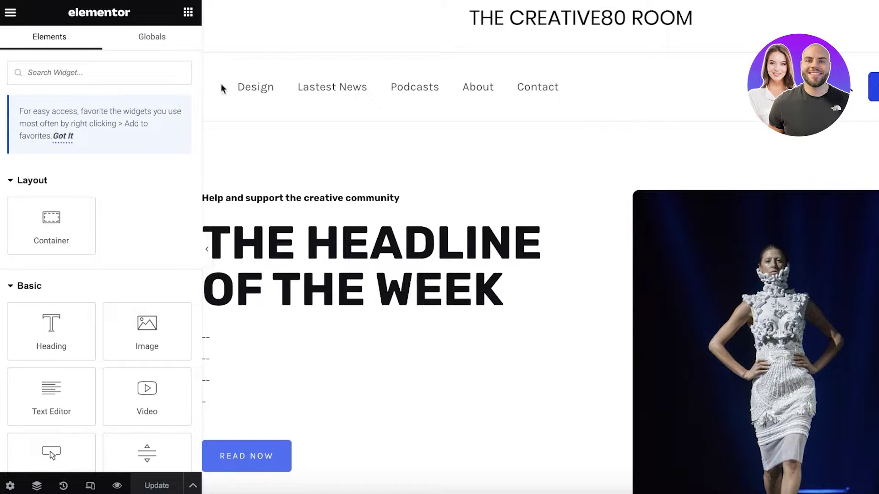
Browse the widget panel and Globals tab, then bring up the editor's hamburger menu
scroll(613, 87, "down", 2)
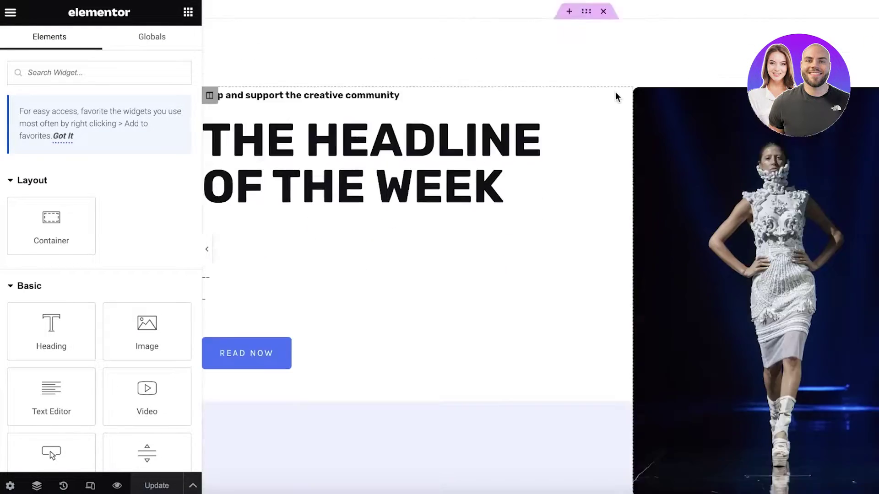
scroll(613, 95, "up", 3)
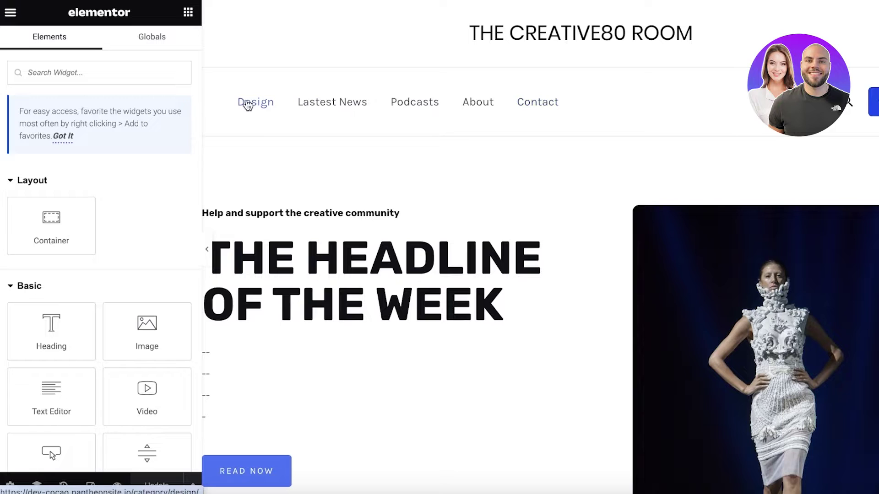
scroll(218, 139, "down", 1)
scroll(102, 189, "down", 12)
scroll(118, 245, "down", 8)
scroll(321, 206, "up", 1)
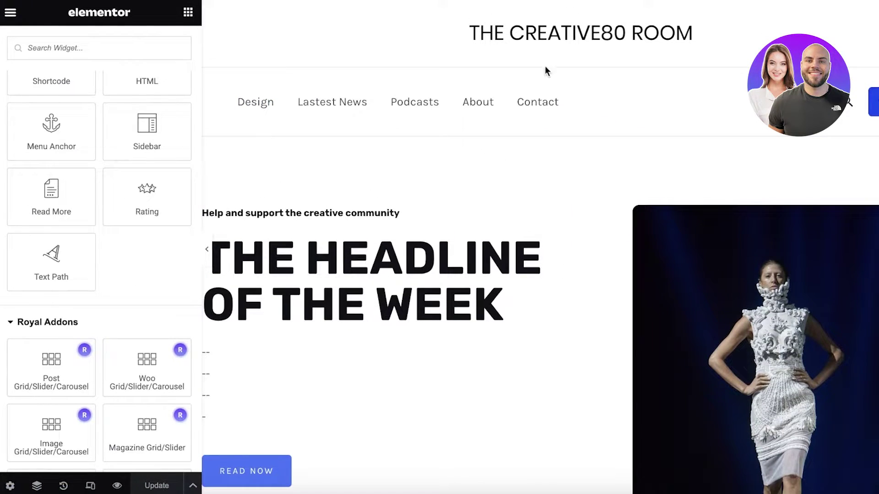
scroll(108, 81, "up", 20)
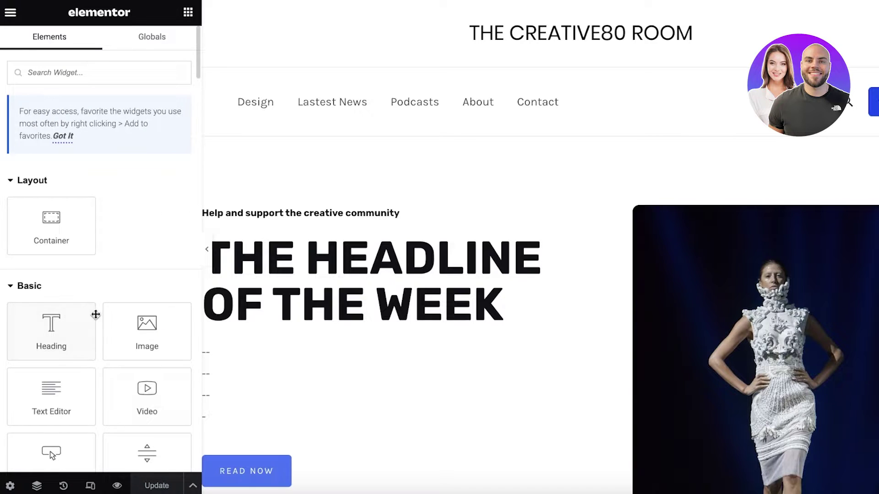
left_click(128, 45)
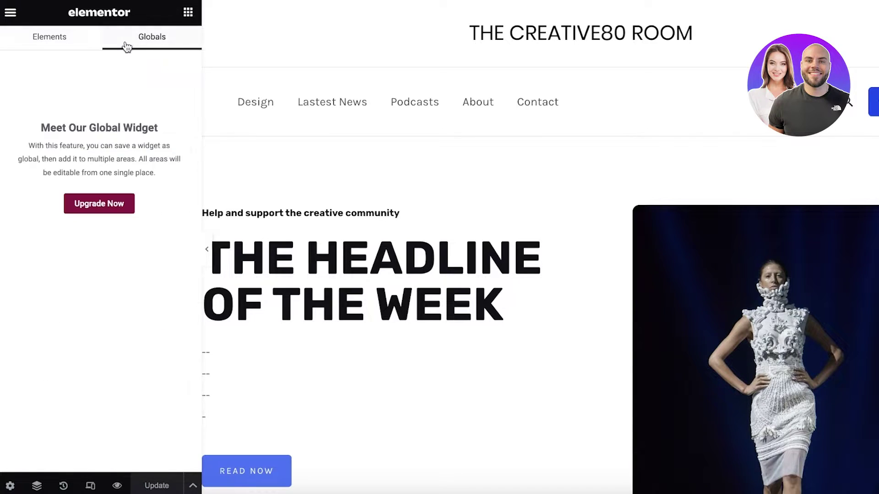
left_click(86, 46)
left_click(15, 14)
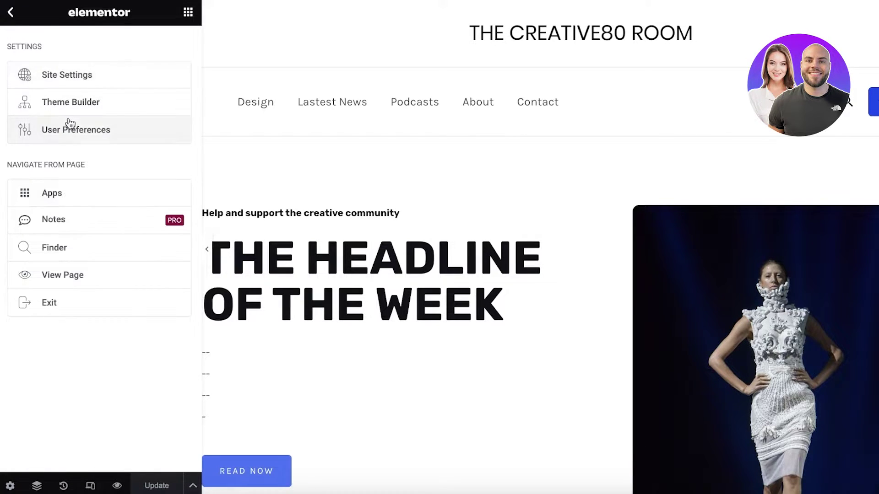
Change the Site Identity name from 'Creative Blog' to 'Durden', update, and close Site Settings
left_click(59, 82)
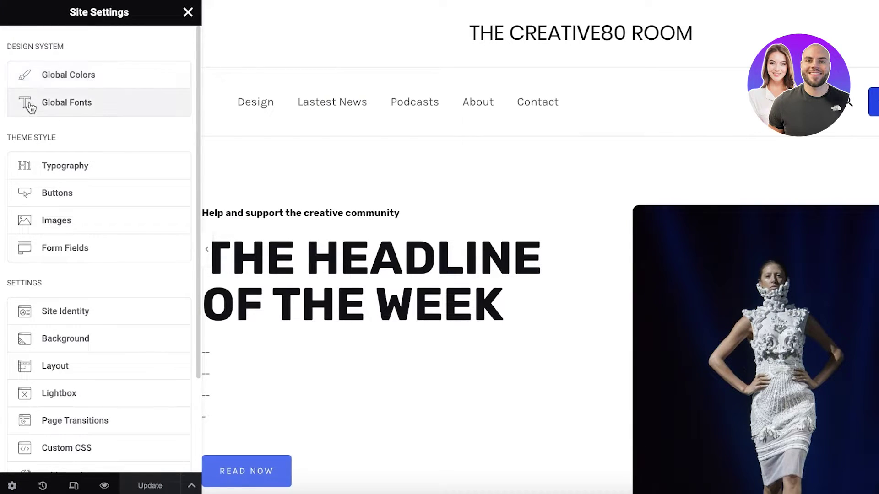
scroll(73, 202, "down", 1)
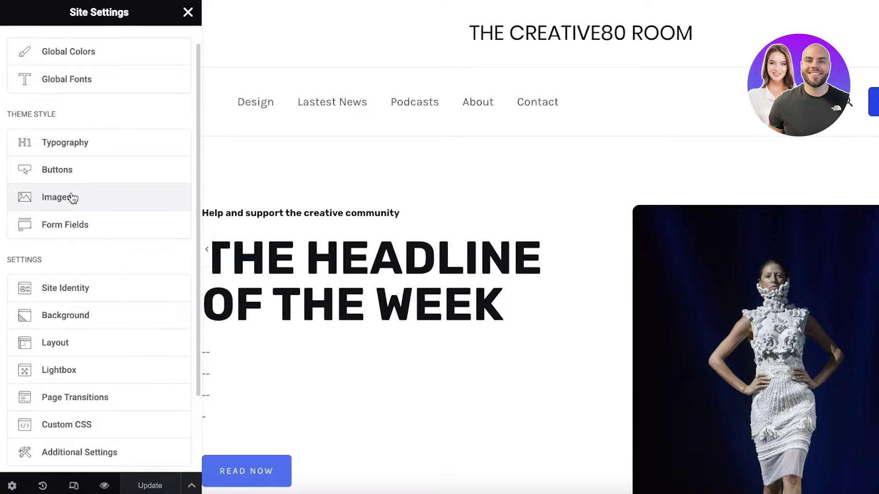
left_click(90, 296)
scroll(46, 130, "down", 1)
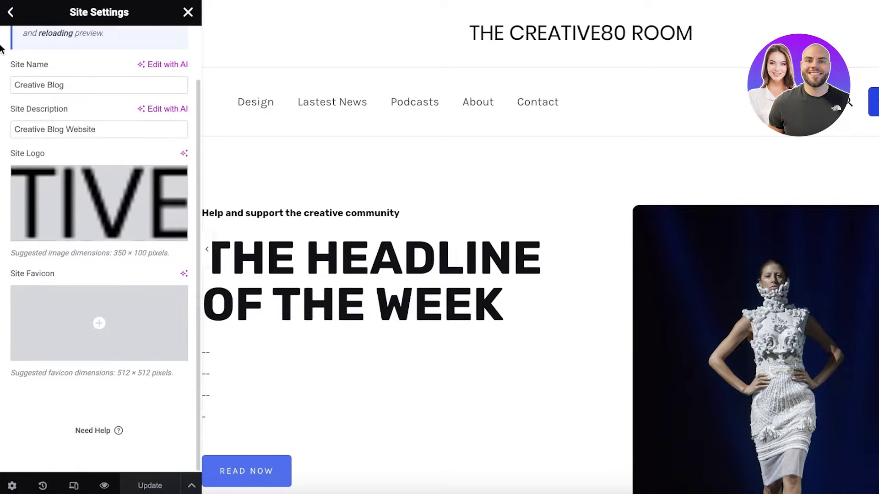
double_click(37, 83)
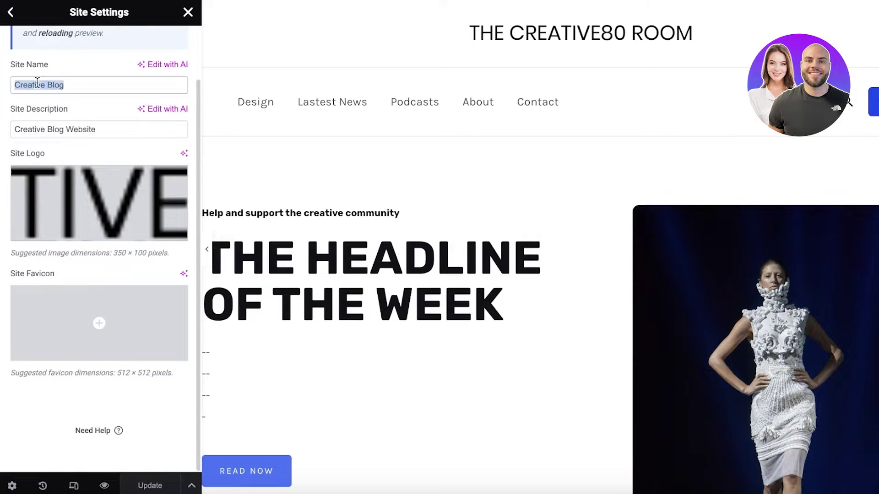
type("Durden")
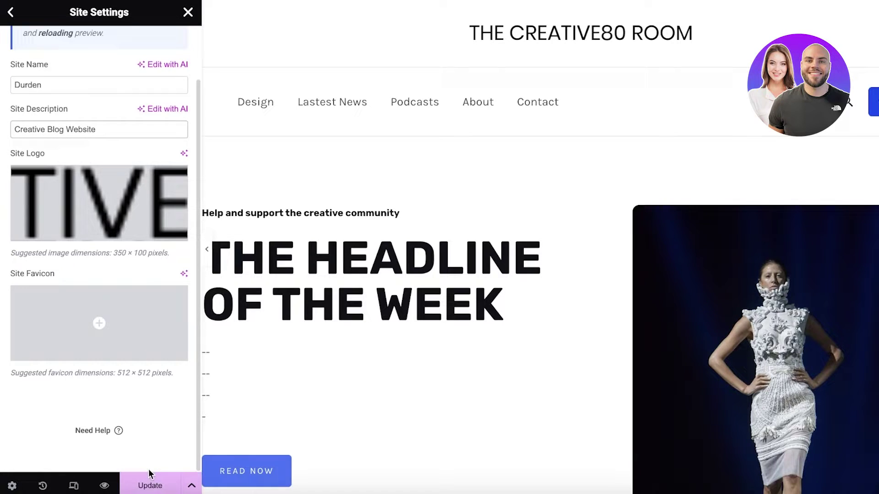
left_click(149, 485)
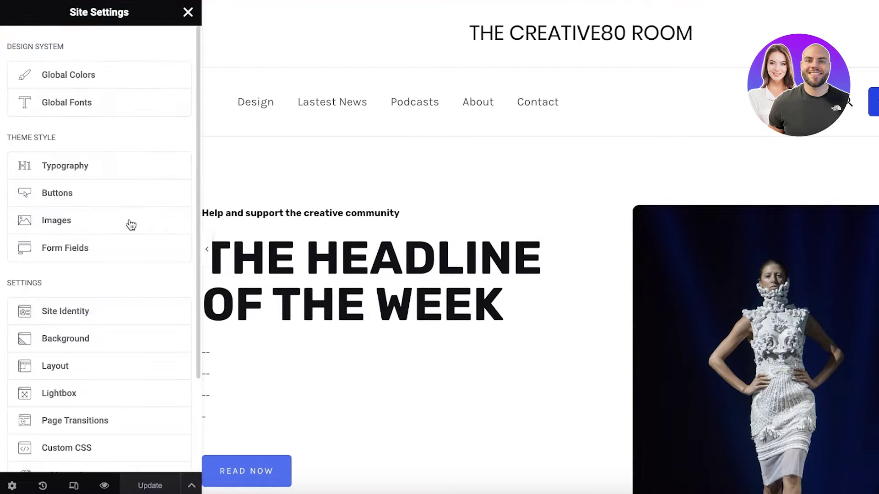
scroll(122, 294, "down", 3)
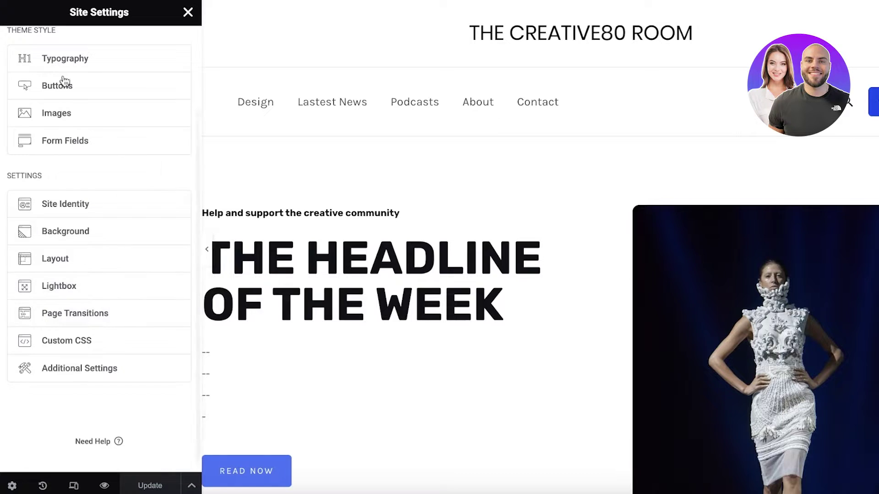
scroll(95, 136, "up", 3)
left_click(187, 12)
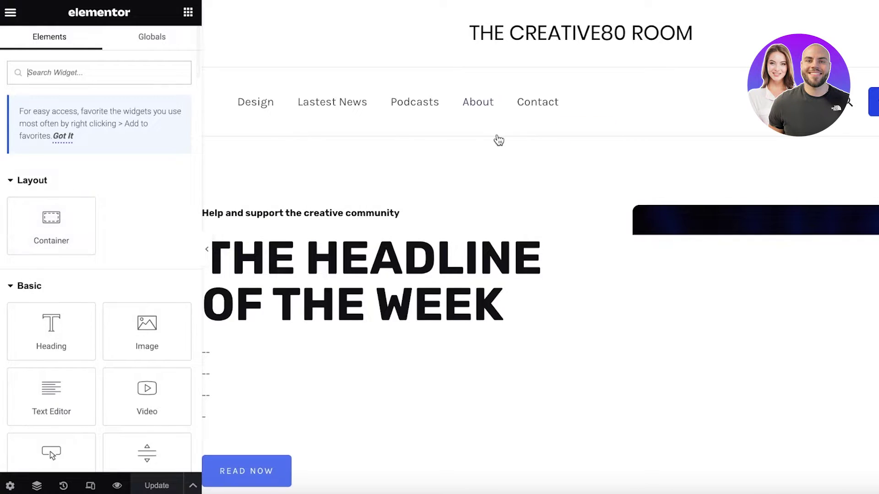
Switch back and forth between the Globals tab and the widget list
scroll(572, 151, "down", 8)
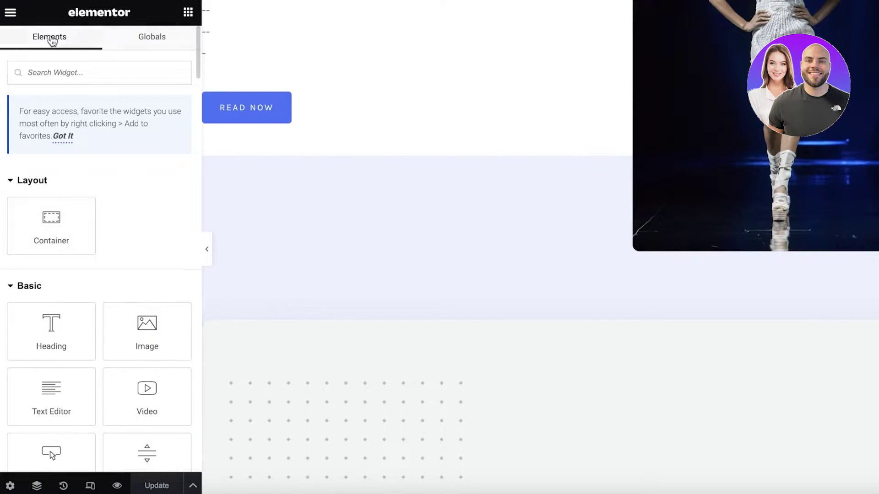
left_click(156, 50)
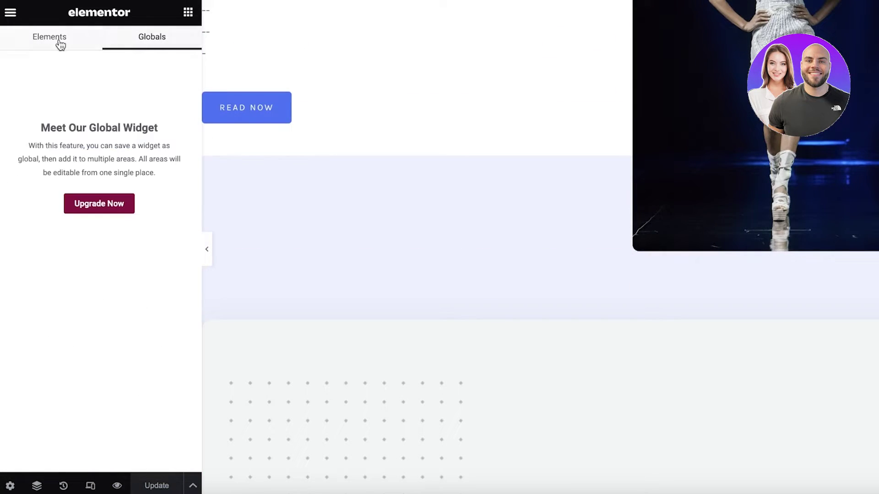
left_click(58, 40)
left_click(143, 41)
left_click(46, 37)
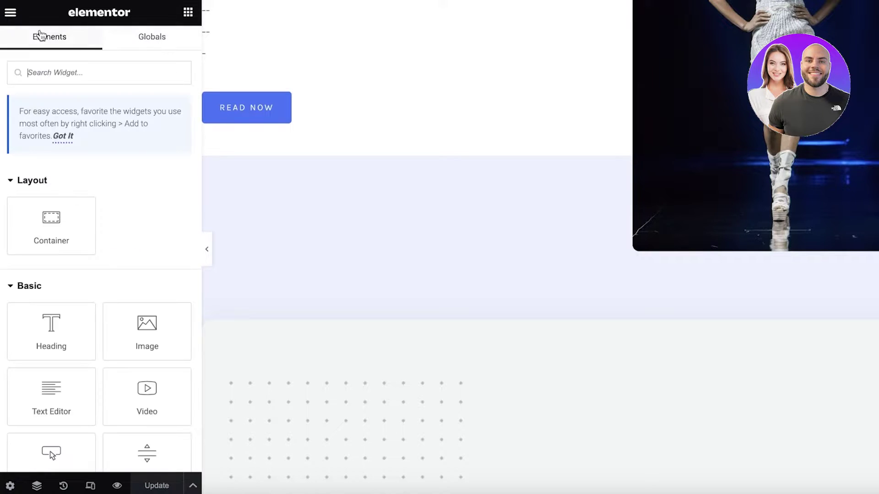
Open the Theme Builder's Header part, then escape back to the page editor
left_click(11, 14)
left_click(55, 100)
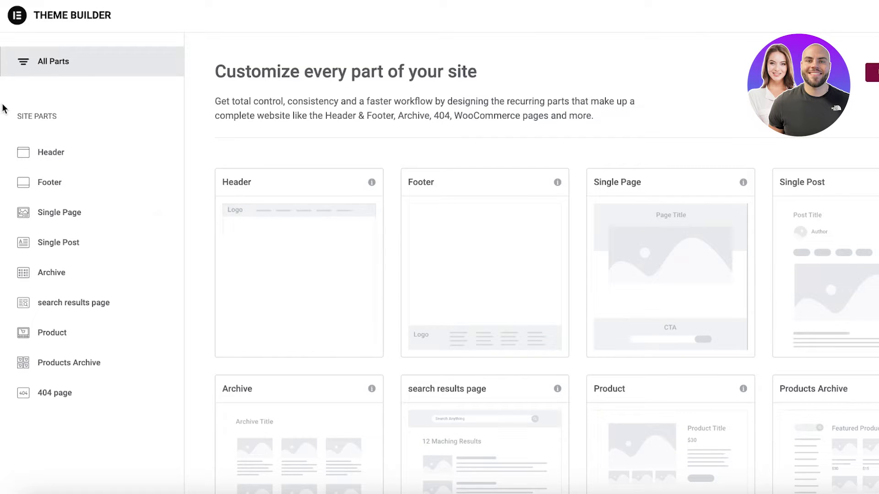
left_click(288, 229)
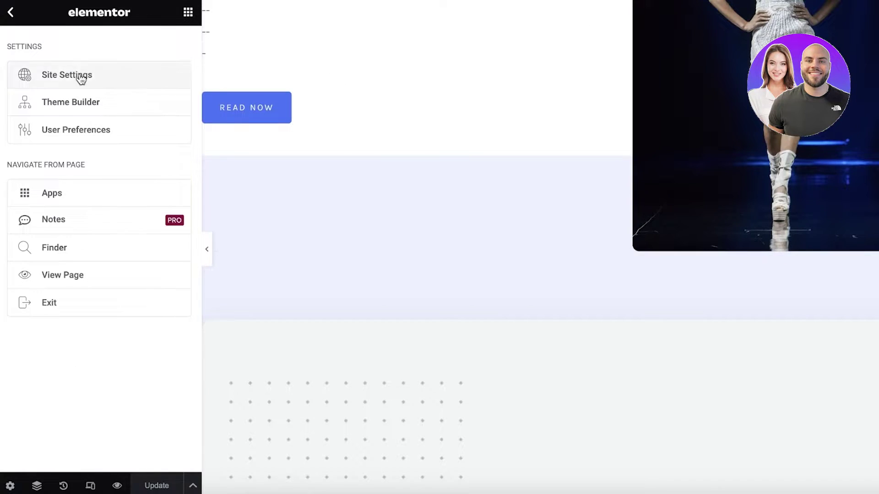
key("Escape")
Dismiss the favorites notice and add the Royal Addons Mega Menu widget to the page
left_click(63, 74)
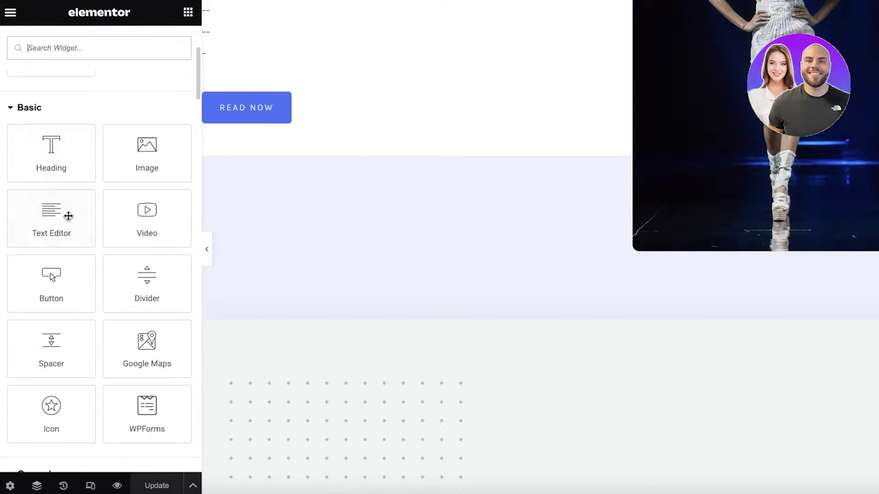
scroll(40, 190, "down", 3)
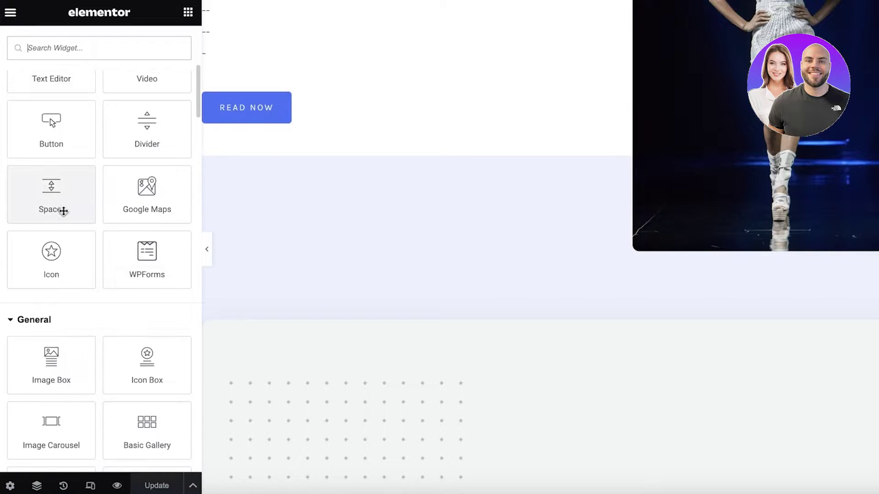
scroll(63, 211, "up", 2)
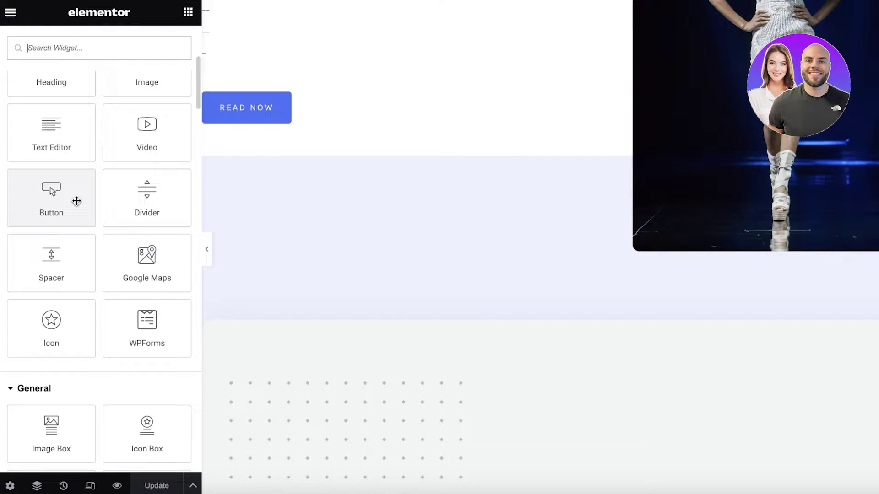
scroll(61, 208, "up", 4)
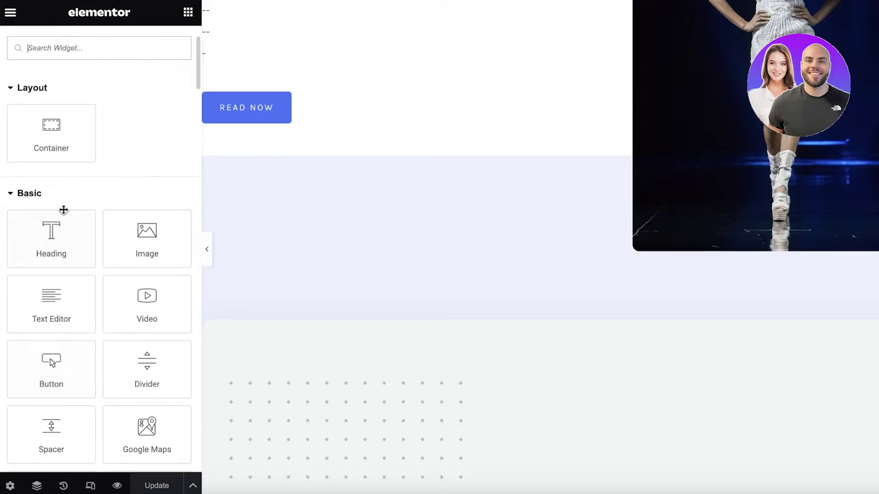
scroll(61, 208, "down", 6)
scroll(61, 209, "down", 8)
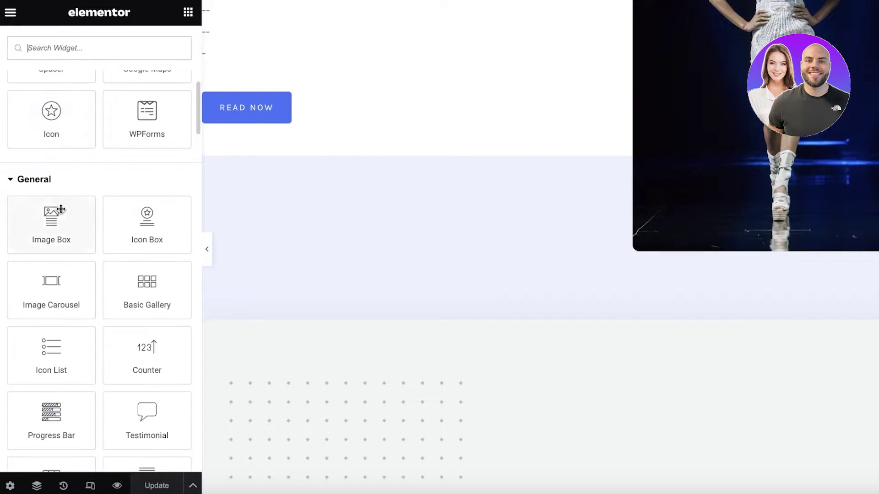
scroll(60, 209, "down", 5)
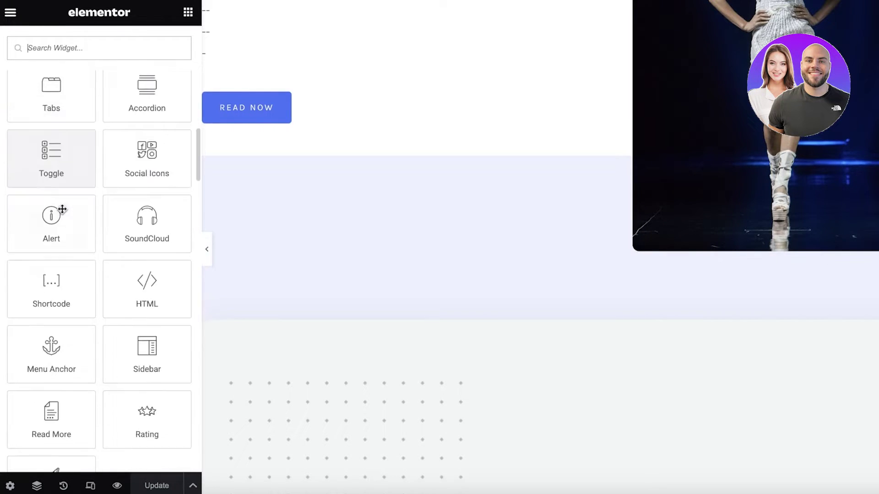
scroll(62, 209, "down", 10)
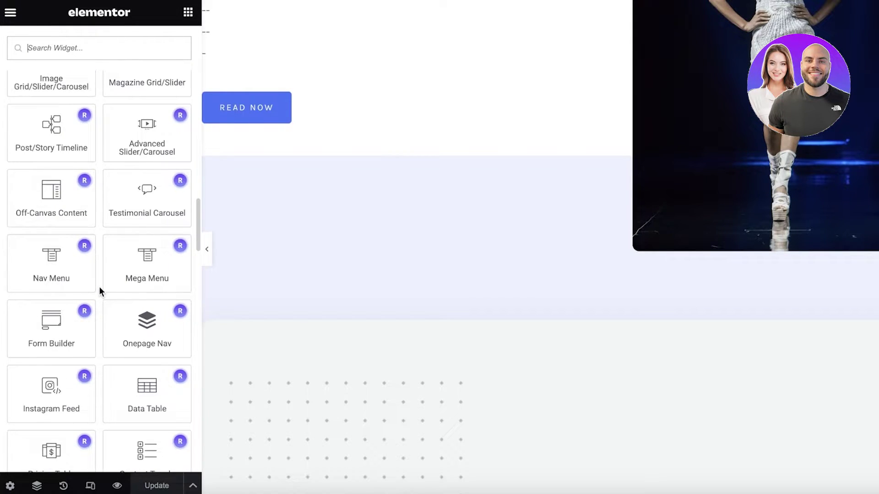
scroll(100, 286, "down", 1)
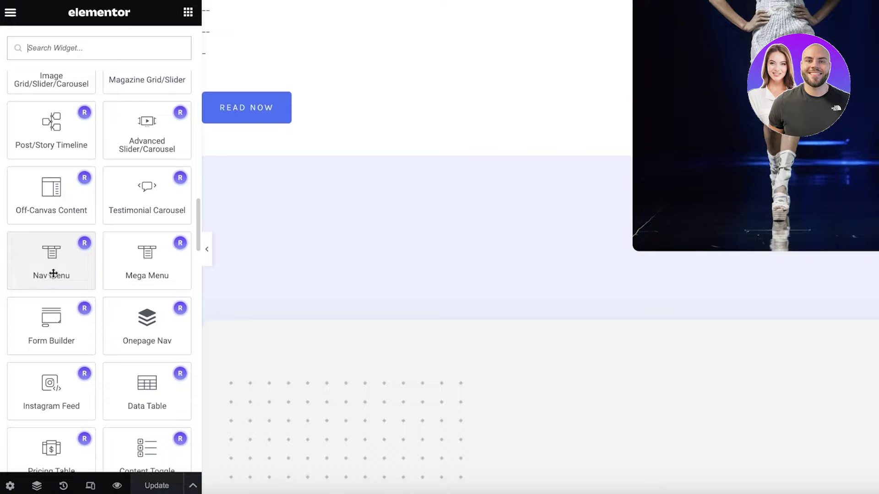
left_click(141, 253)
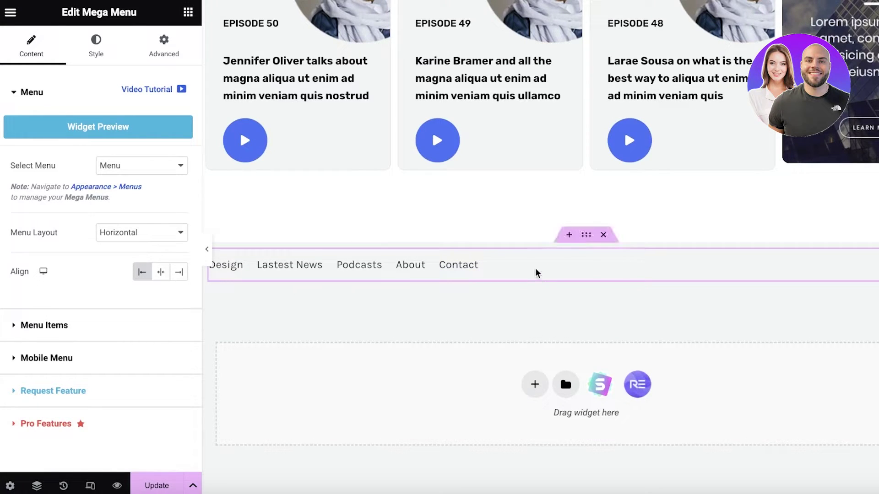
Drag the Mega Menu container up to sit directly below the header
left_click_drag(513, 270, 562, 118)
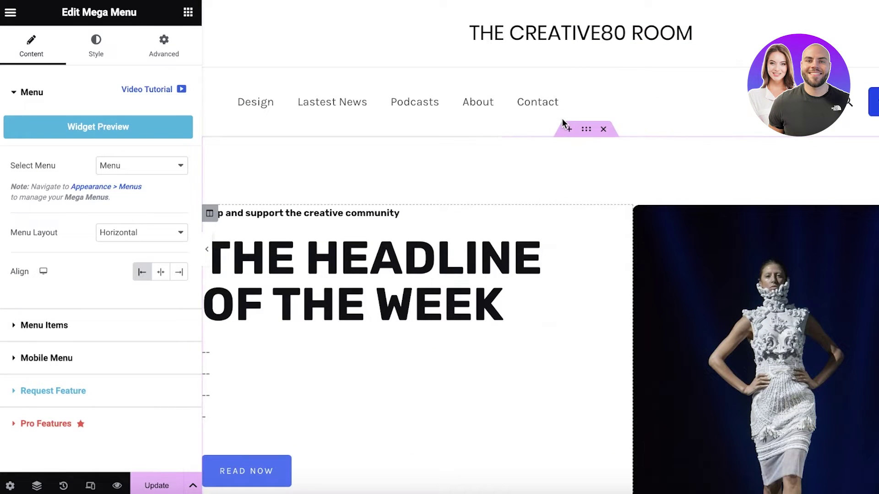
scroll(534, 180, "down", 10)
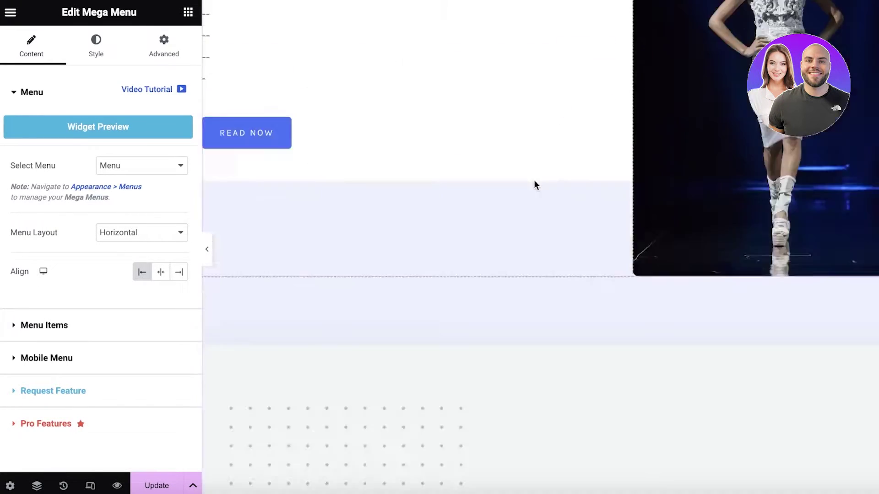
scroll(540, 180, "up", 10)
scroll(607, 151, "down", 15)
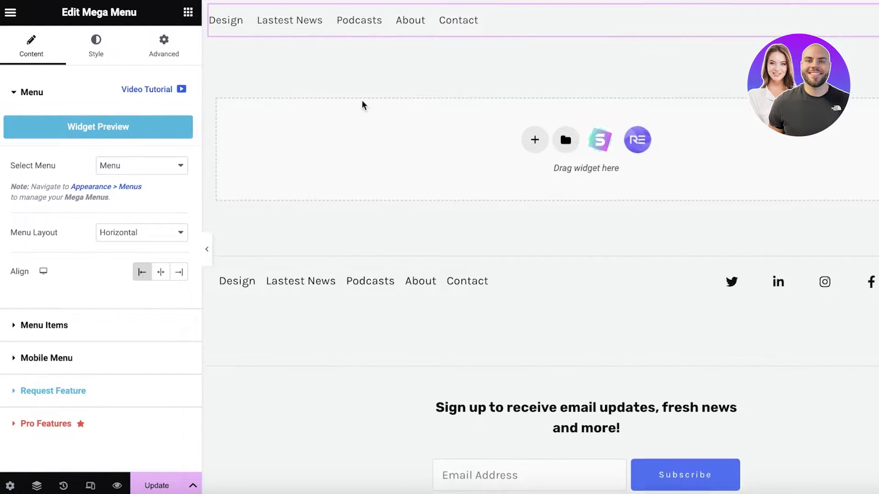
scroll(559, 59, "up", 1)
left_click_drag(584, 18, 539, 174)
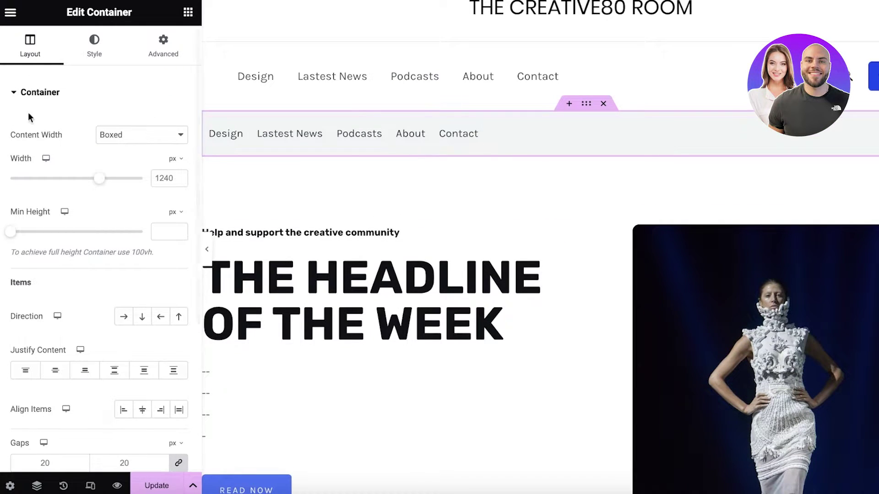
Set the container's Content Width to Full Width with a 60 px minimum height
left_click(41, 94)
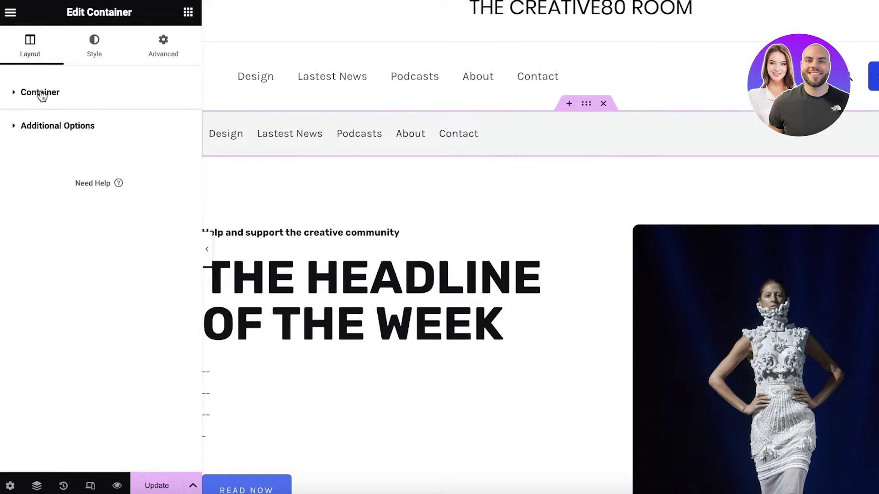
left_click(42, 94)
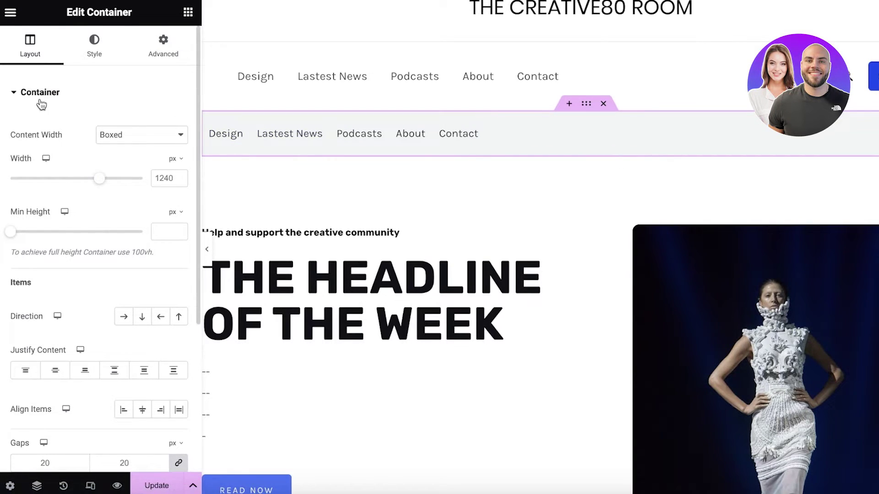
left_click(139, 135)
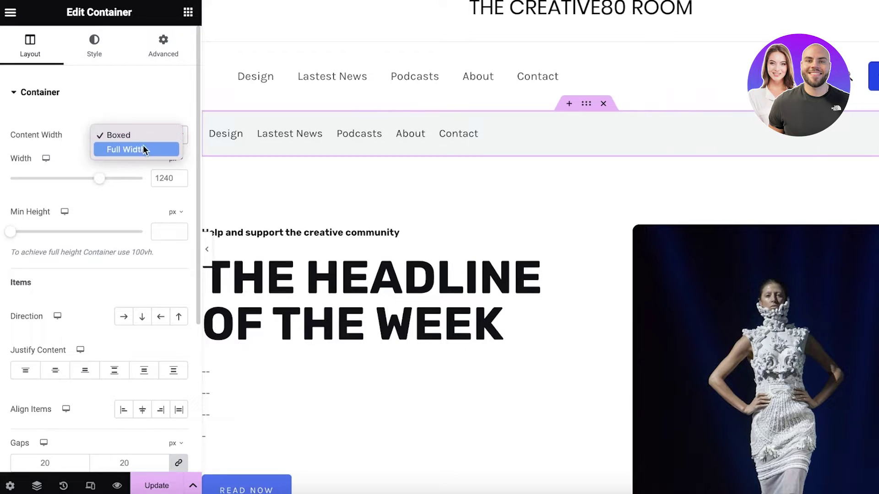
left_click(143, 149)
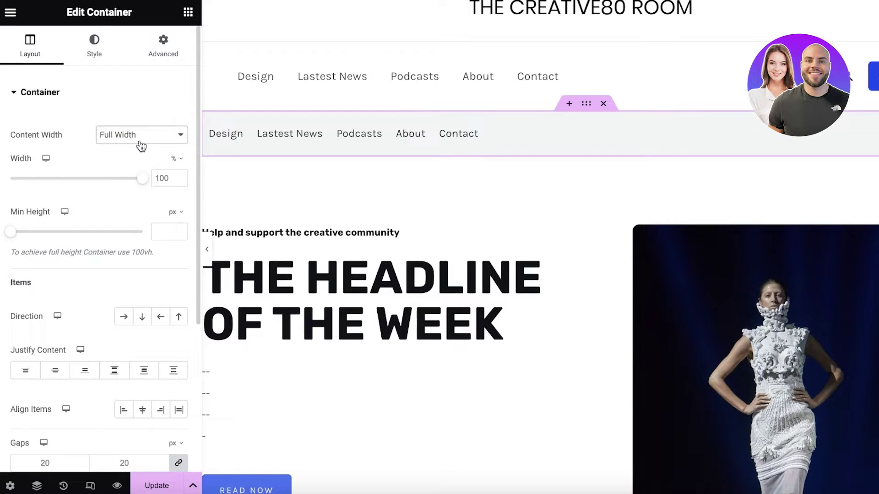
left_click_drag(138, 179, 148, 212)
mouse_move(16, 233)
left_mouse_down()
mouse_move(84, 224)
mouse_move(16, 231)
left_mouse_up()
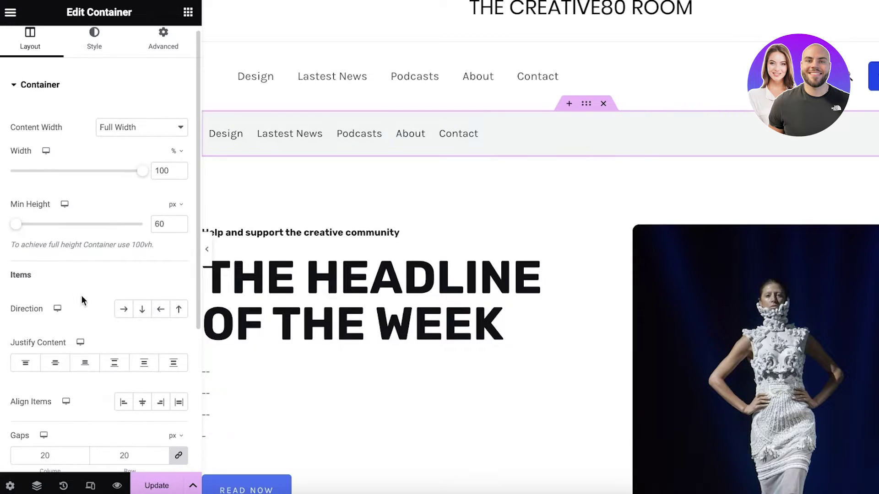
Set the container direction to Row and Align Items to Start
scroll(81, 296, "down", 3)
left_click(144, 200)
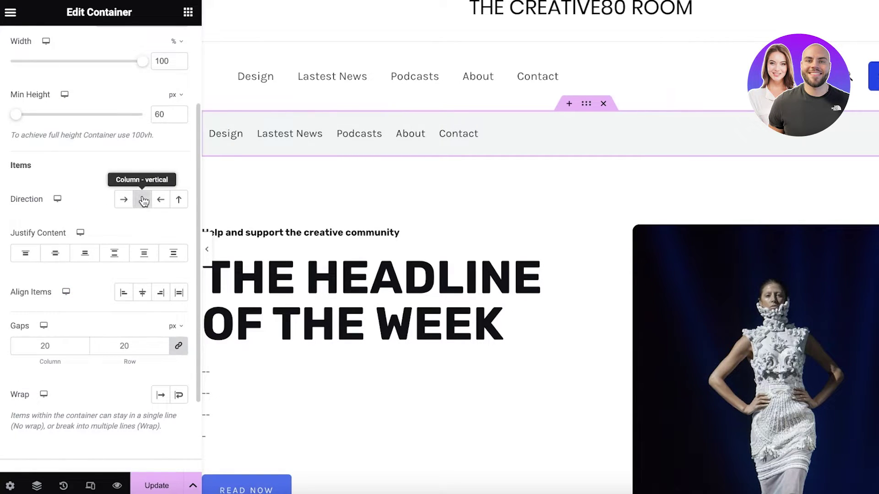
left_click(161, 200)
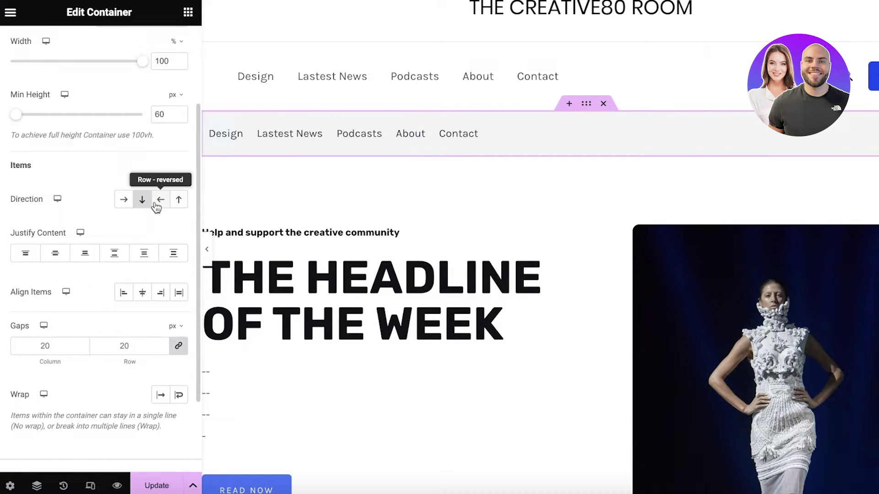
left_click(179, 200)
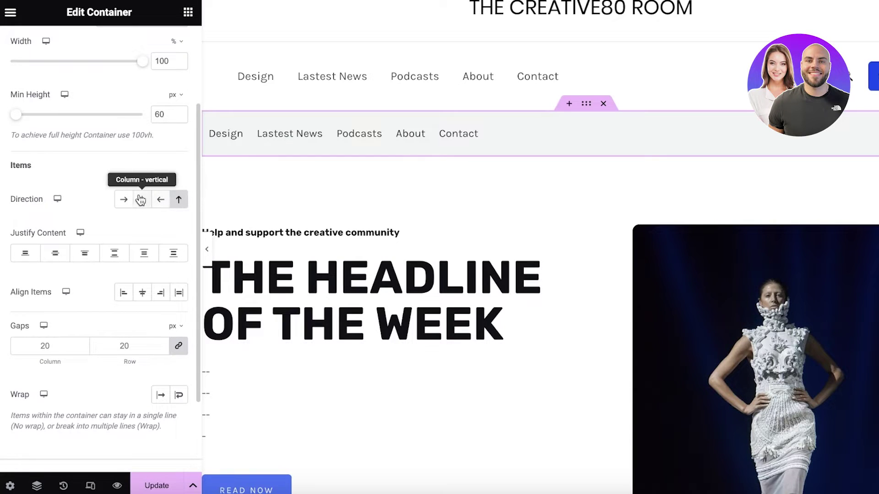
left_click(124, 199)
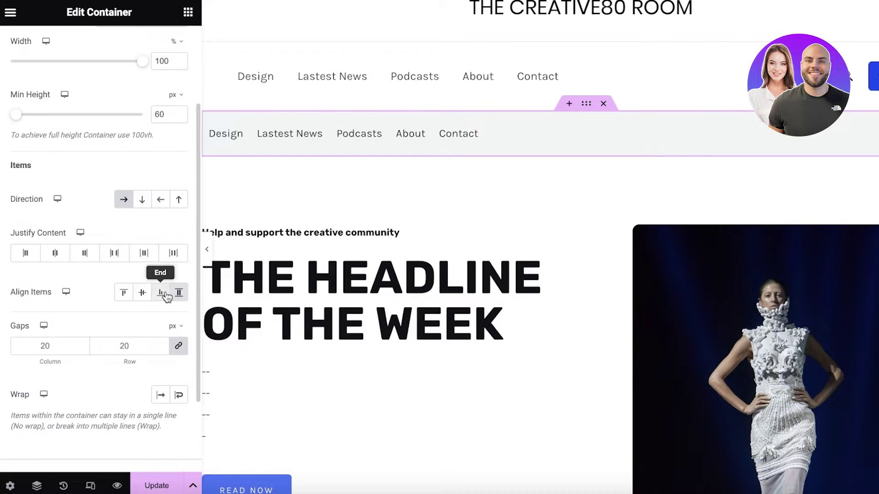
left_click(143, 293)
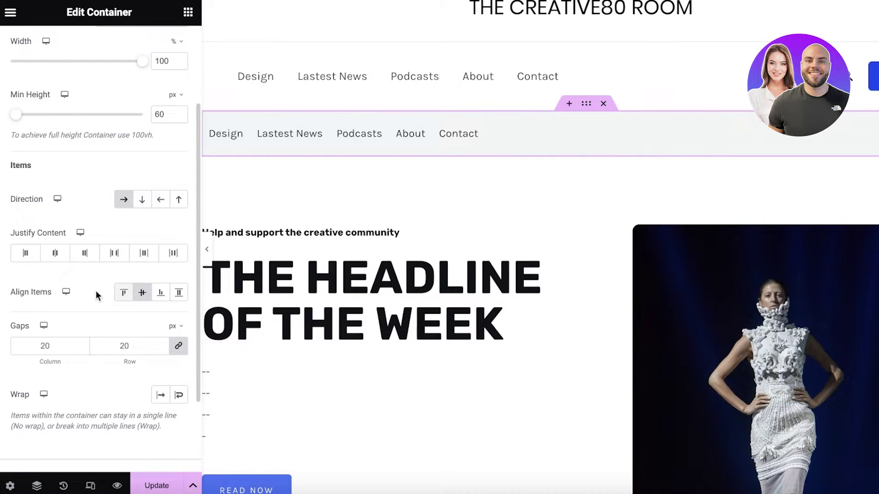
left_click(124, 295)
Enter -14 for the column gap and expand Additional Options
scroll(125, 320, "down", 1)
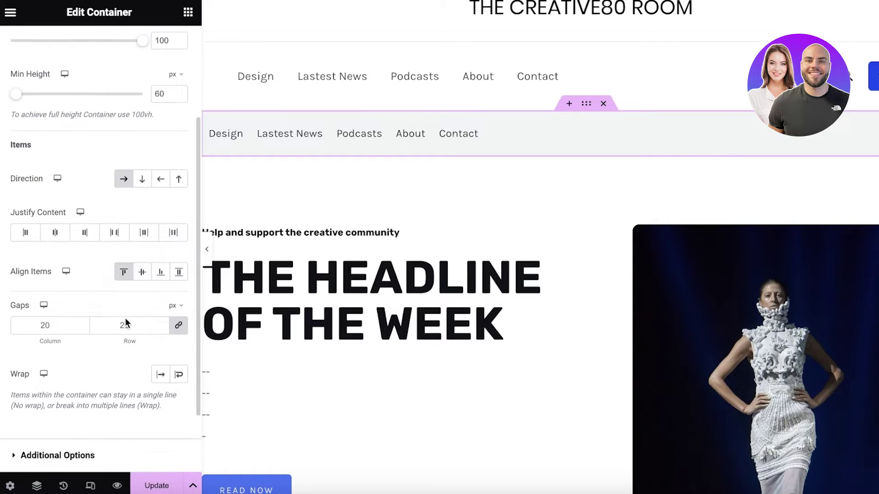
double_click(84, 329)
type("-14")
scroll(117, 295, "down", 3)
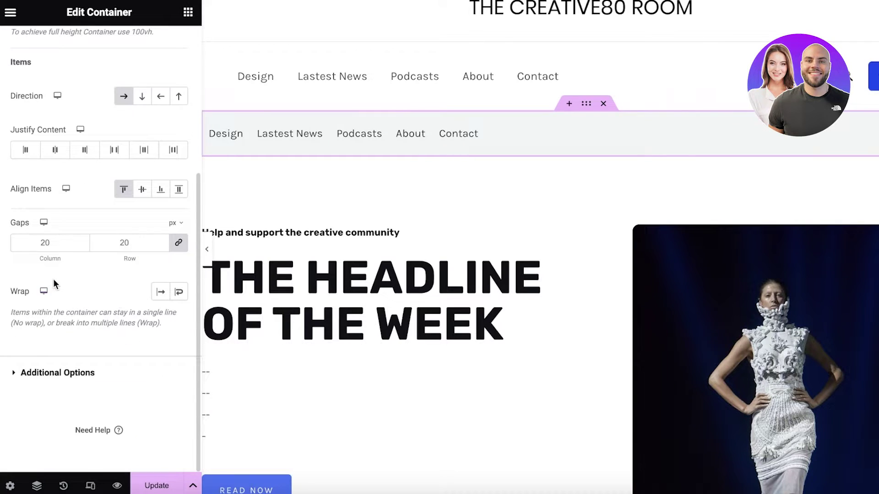
left_click(43, 362)
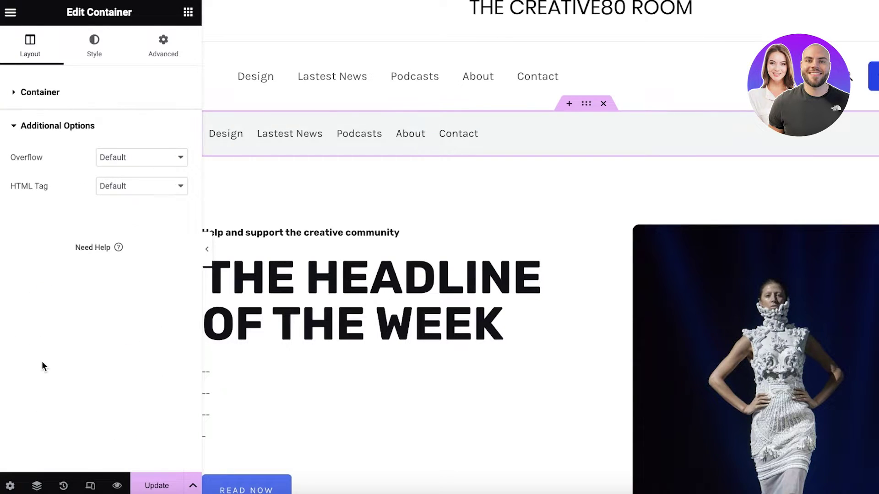
Try Classic, Gradient and Video container backgrounds, then deselect the container
left_click(82, 55)
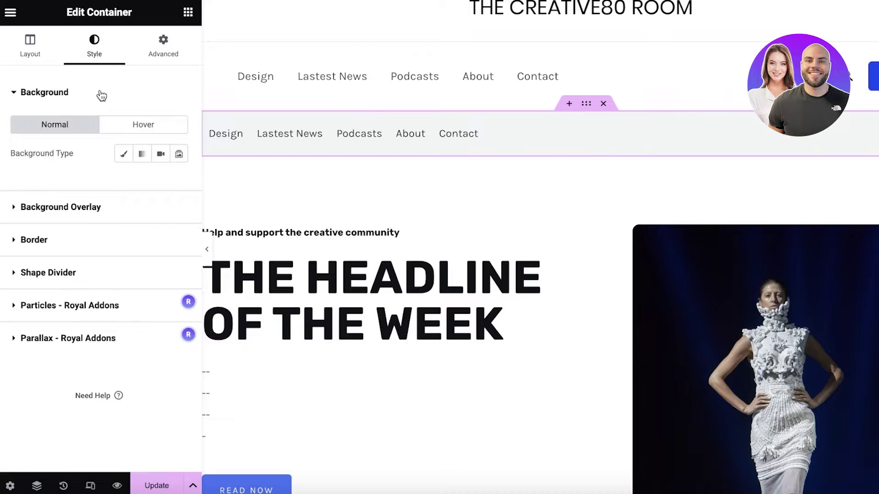
left_click(124, 155)
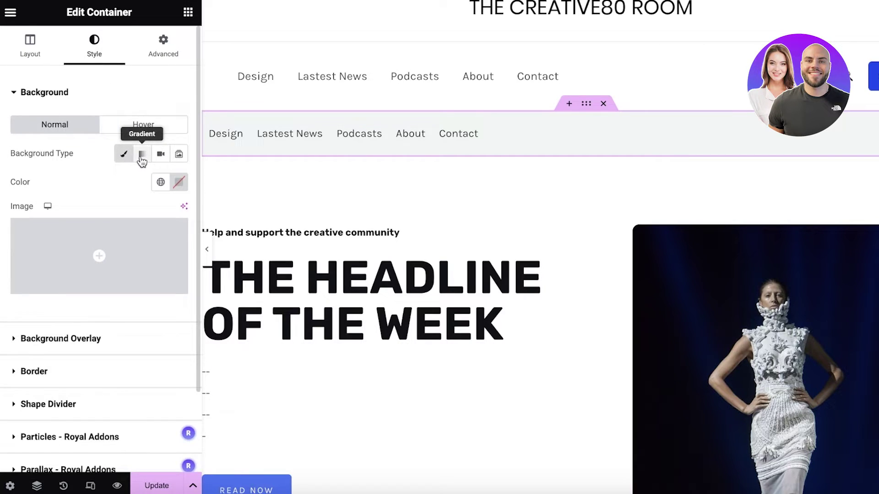
left_click(142, 157)
left_click(159, 155)
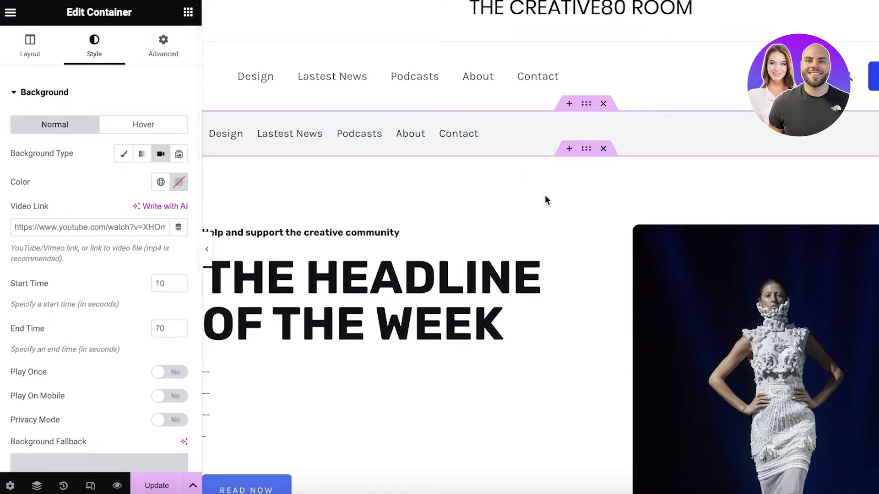
left_click(642, 63)
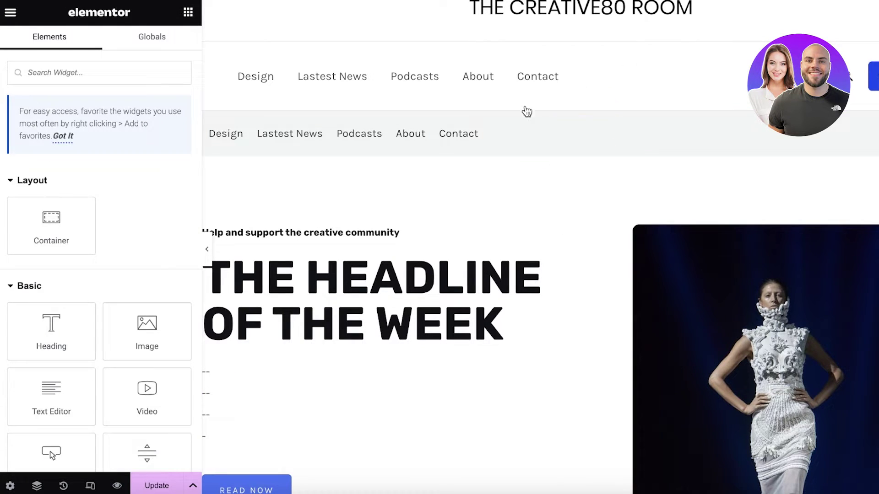
Select the Mega Menu widget and review its layout options, keeping Menu as the displayed menu
scroll(599, 158, "down", 3)
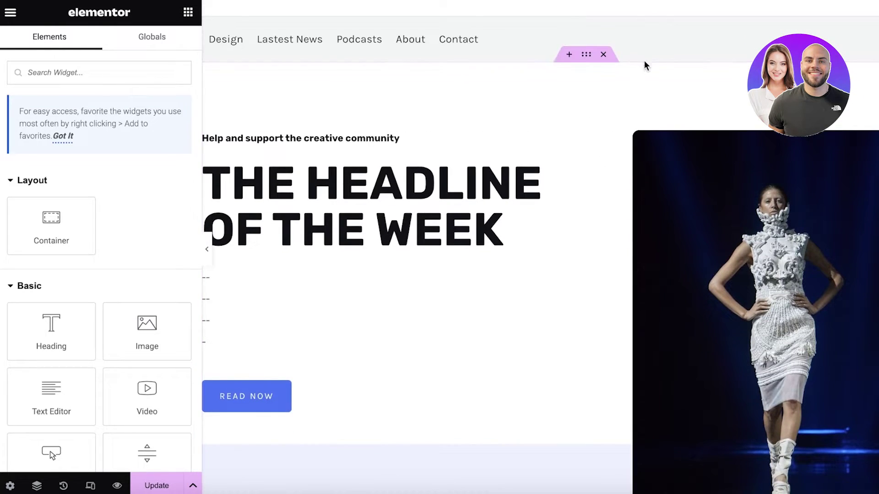
left_click(205, 41)
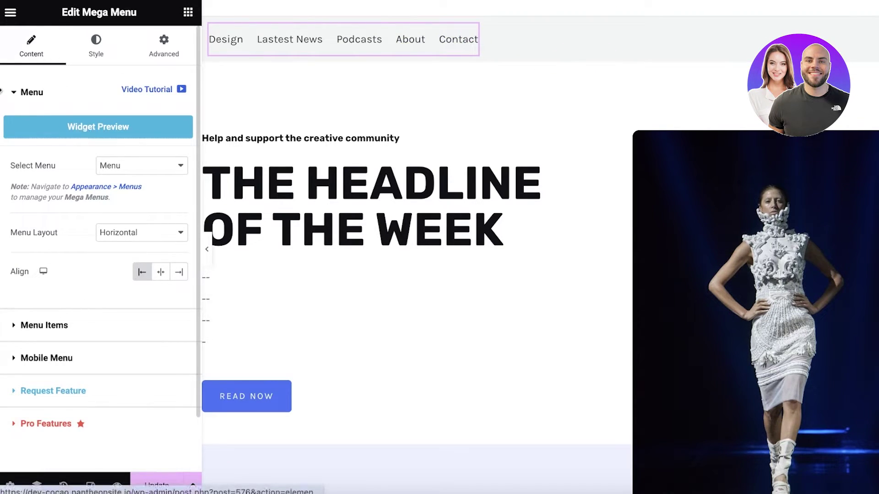
left_click(13, 94)
left_click(14, 95)
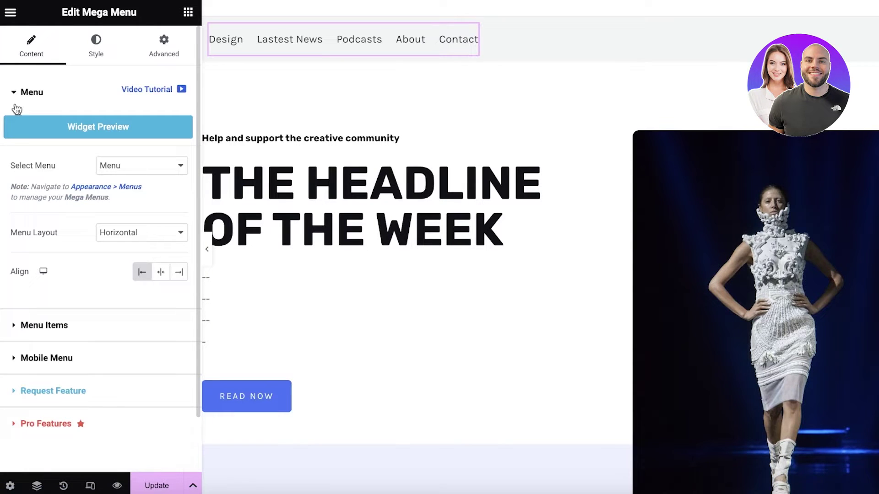
left_click(108, 232)
left_click(129, 171)
left_click(129, 171)
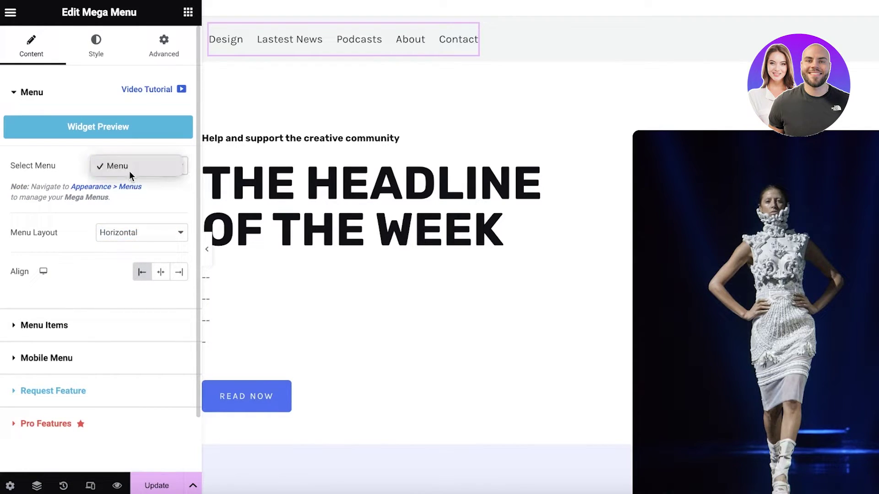
left_click(129, 171)
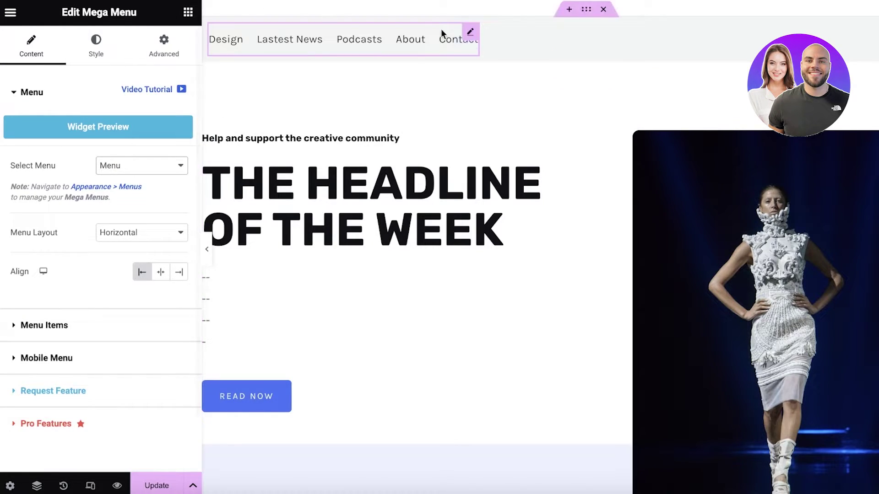
Set the menu items' hover effect to Double Line with the Fade hover animation
left_click(104, 324)
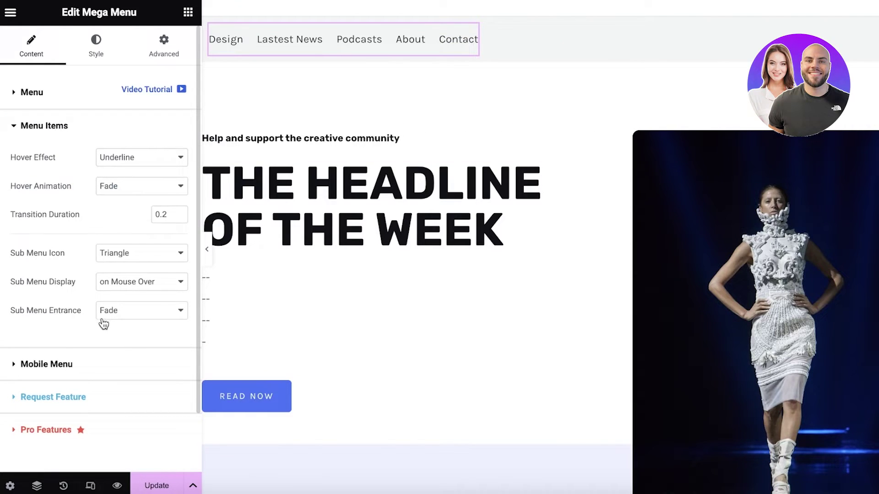
left_click(97, 157)
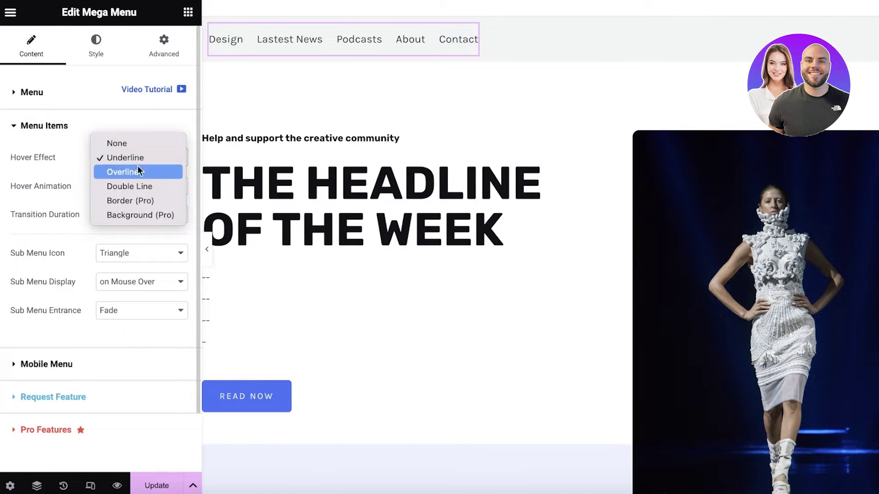
left_click(137, 186)
left_click(141, 187)
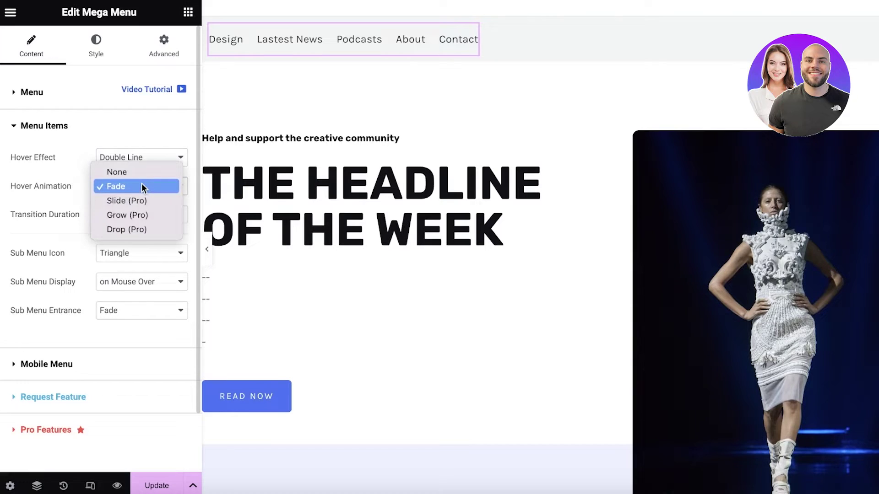
left_click(53, 183)
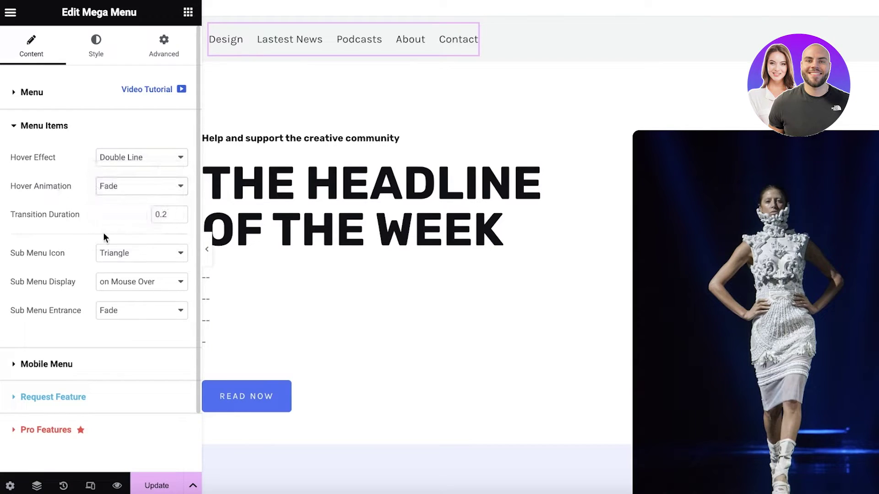
left_click(95, 397)
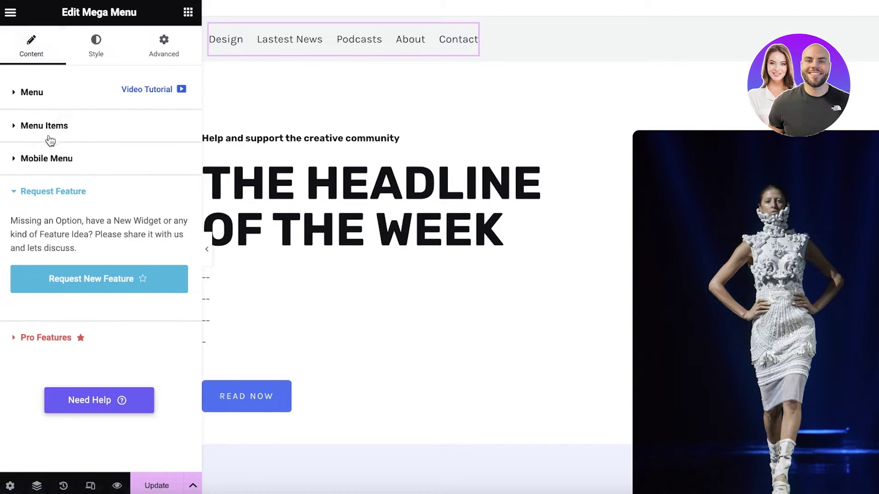
left_click(33, 188)
left_click(87, 52)
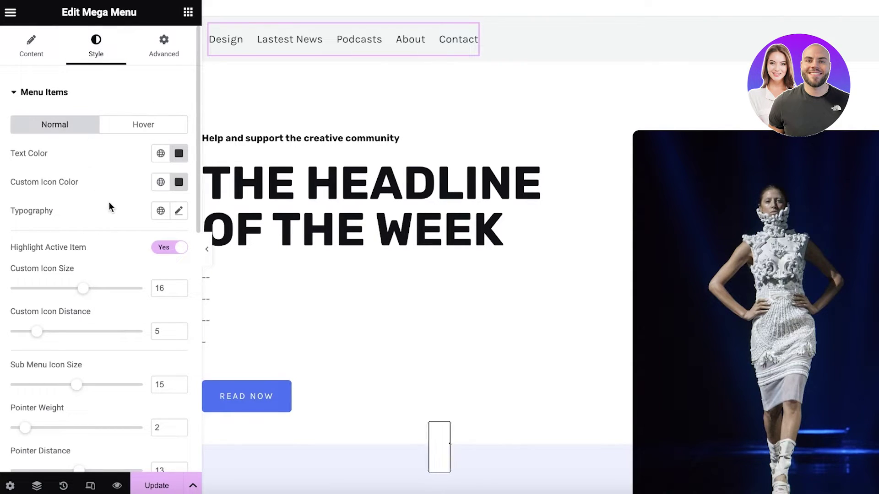
Set the menu item typography to 19 px with a taller line height
left_click(179, 211)
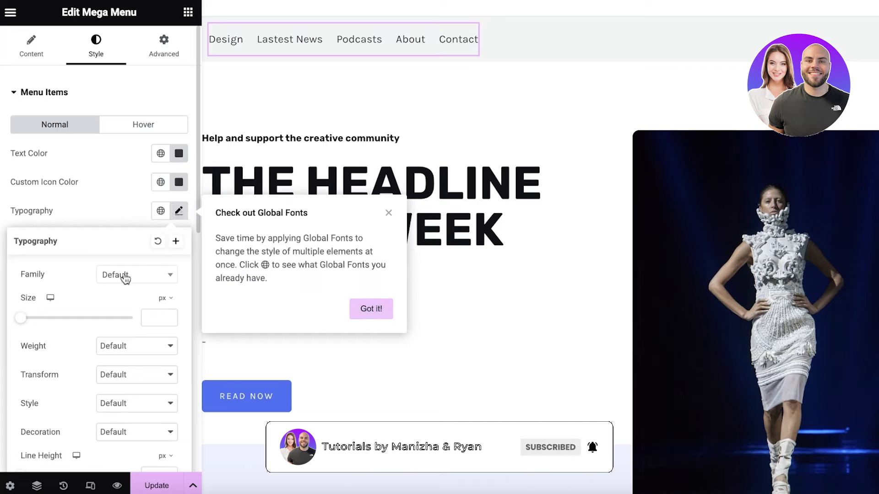
left_click_drag(20, 318, 33, 321)
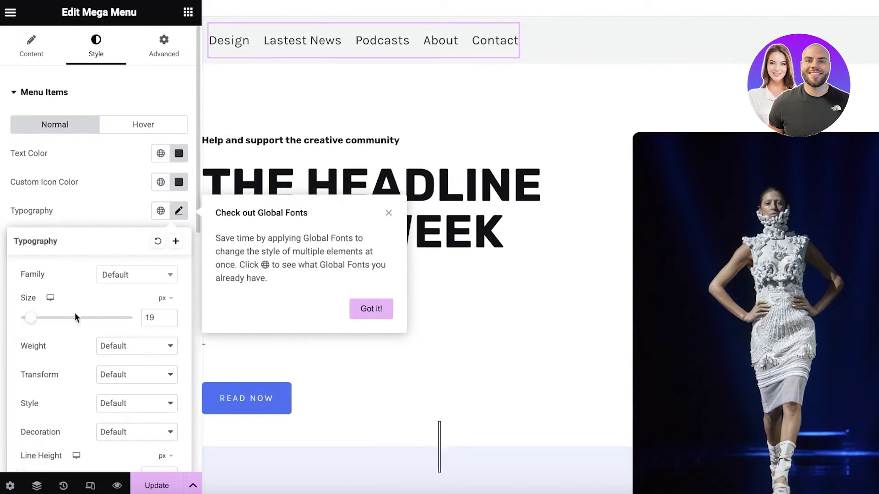
scroll(134, 330, "down", 2)
scroll(30, 403, "down", 2)
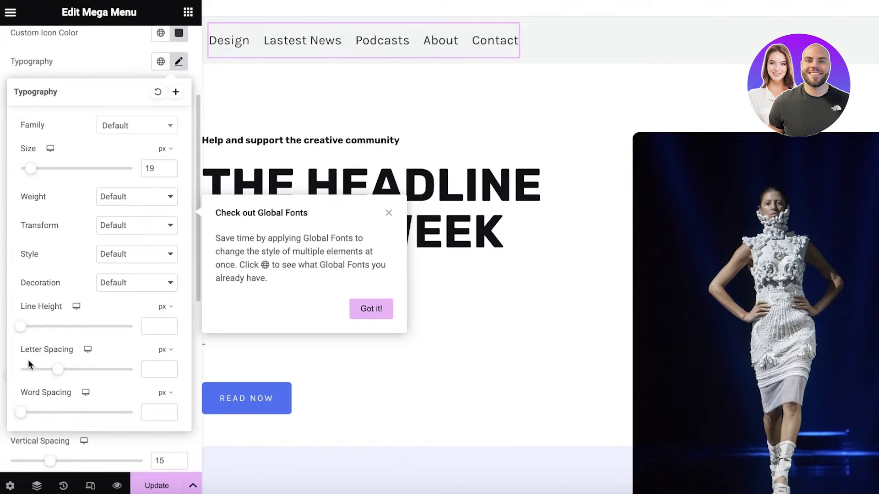
left_click_drag(19, 330, 169, 326)
left_click(265, 337)
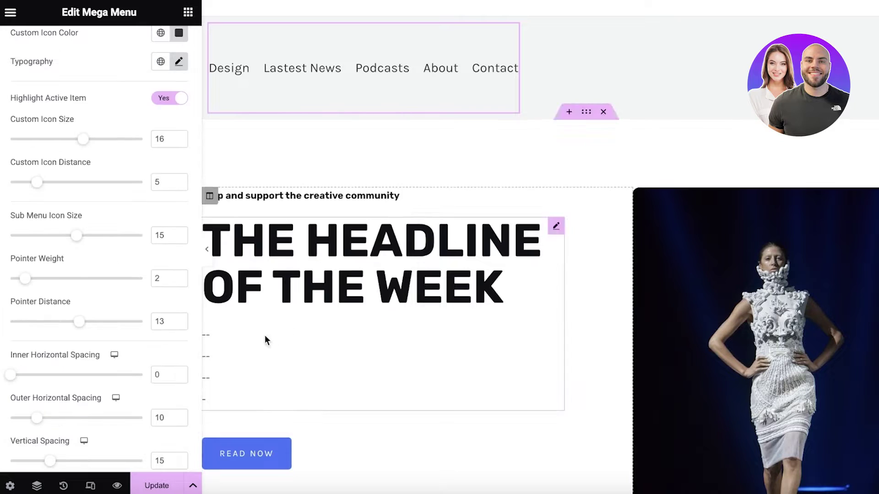
Review the menu item border styles, leaving the border type at Default
scroll(62, 249, "up", 3)
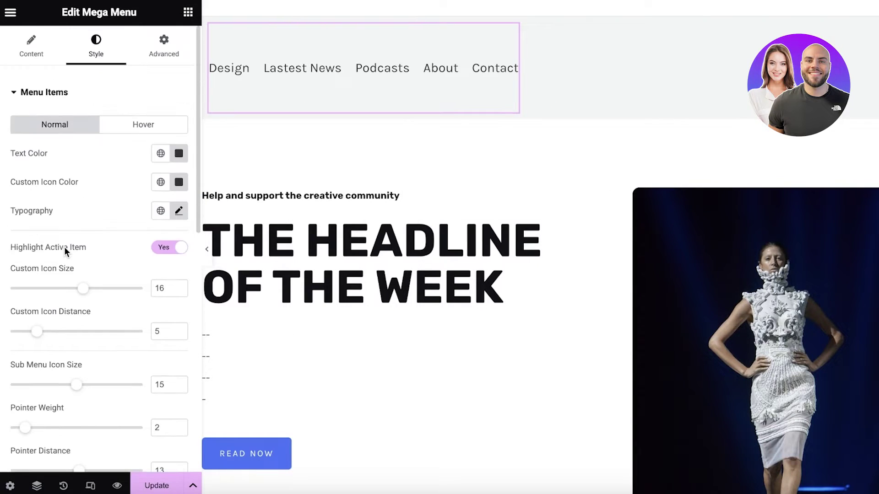
scroll(78, 303, "down", 1)
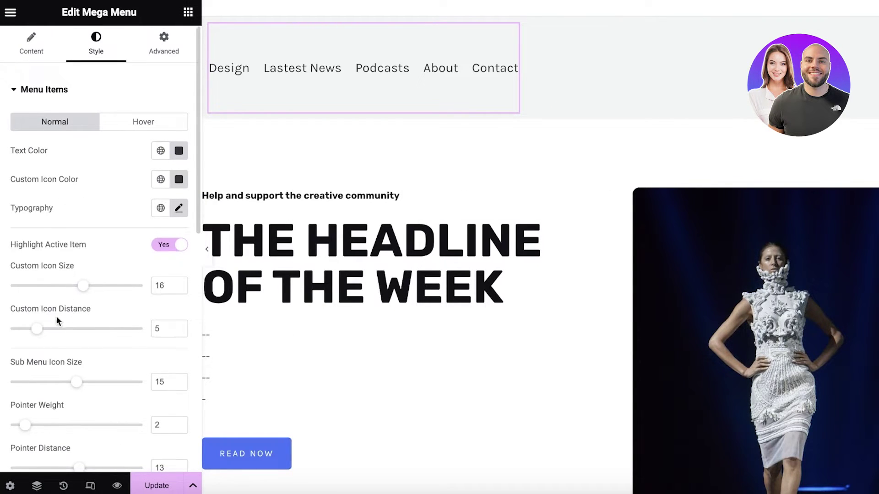
scroll(43, 307, "down", 8)
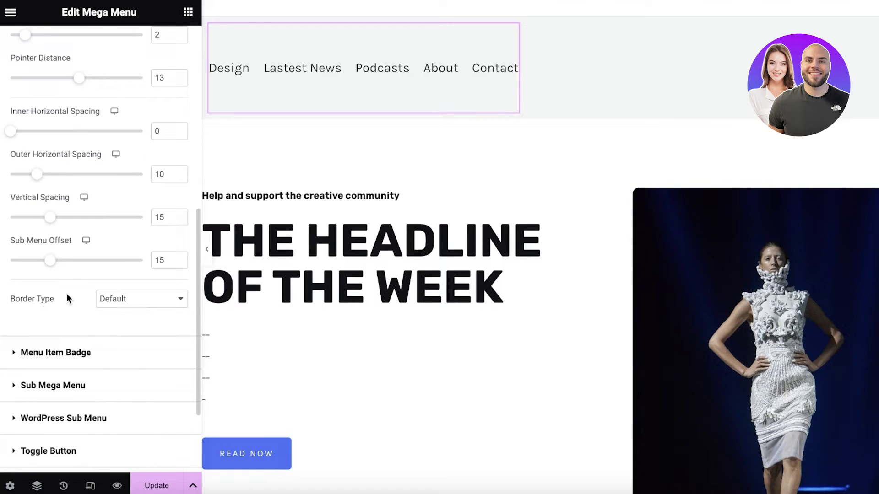
left_click(160, 298)
left_click(68, 328)
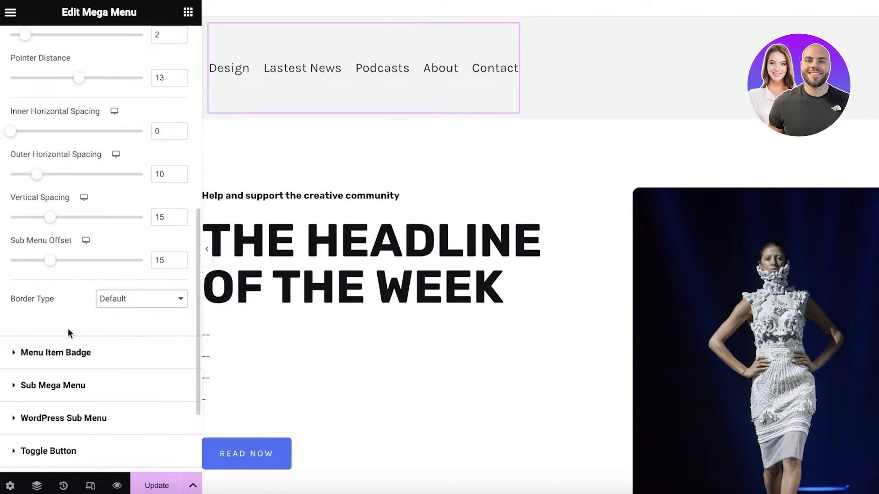
Set the menu item badge padding to 6, 10, 2, 5 and adjust its vertical distance
left_click(64, 353)
mouse_move(42, 213)
left_mouse_down()
mouse_move(78, 215)
mouse_move(53, 214)
left_mouse_up()
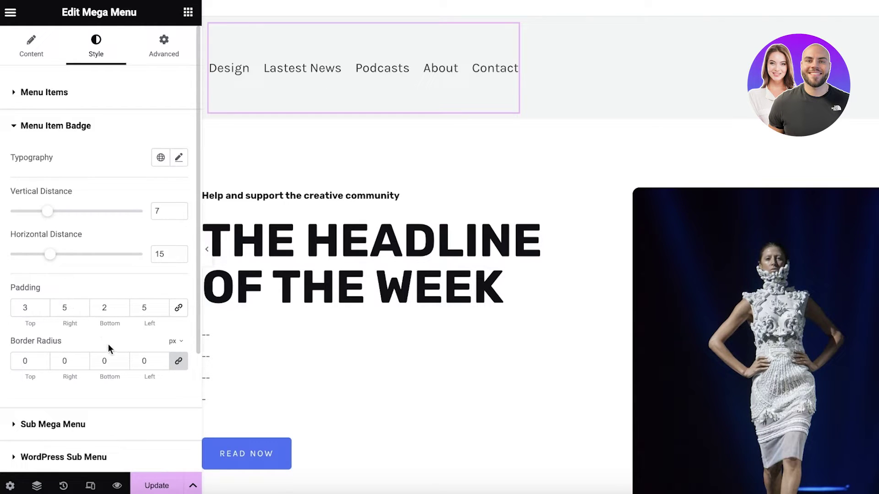
left_click(82, 305)
left_click(41, 310)
left_click(42, 304)
left_click(42, 304)
scroll(92, 306, "down", 4)
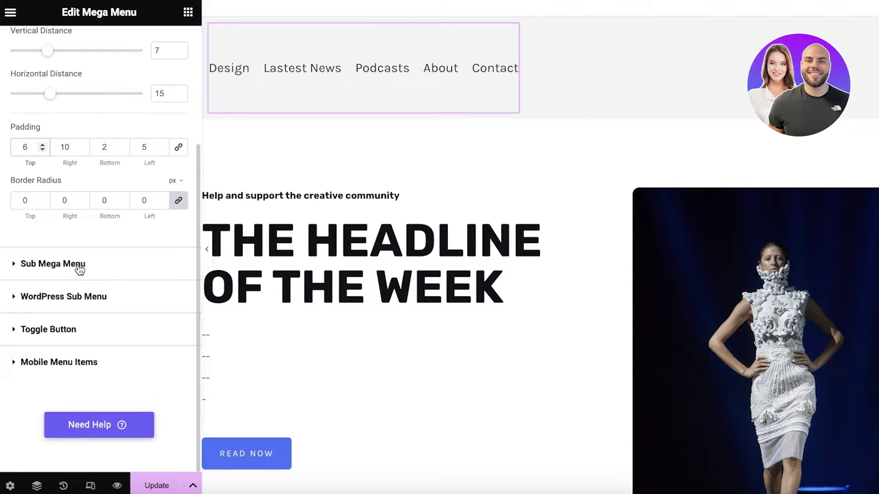
scroll(110, 365, "up", 4)
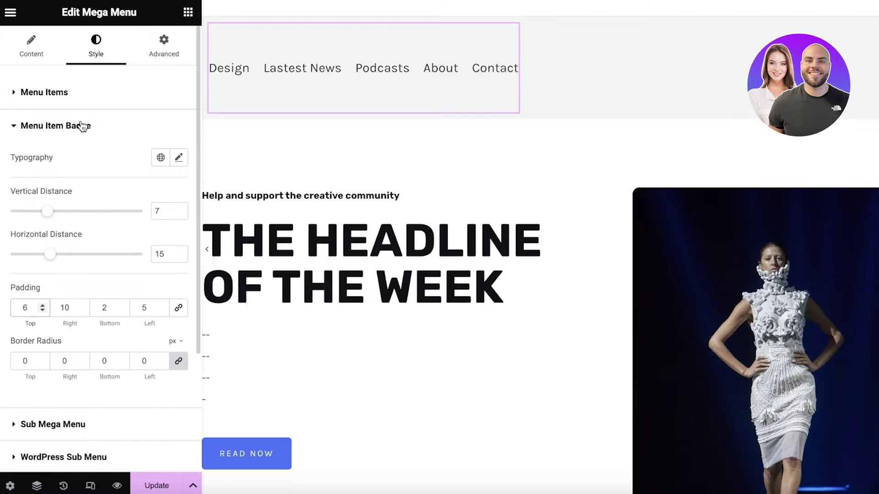
left_click(16, 124)
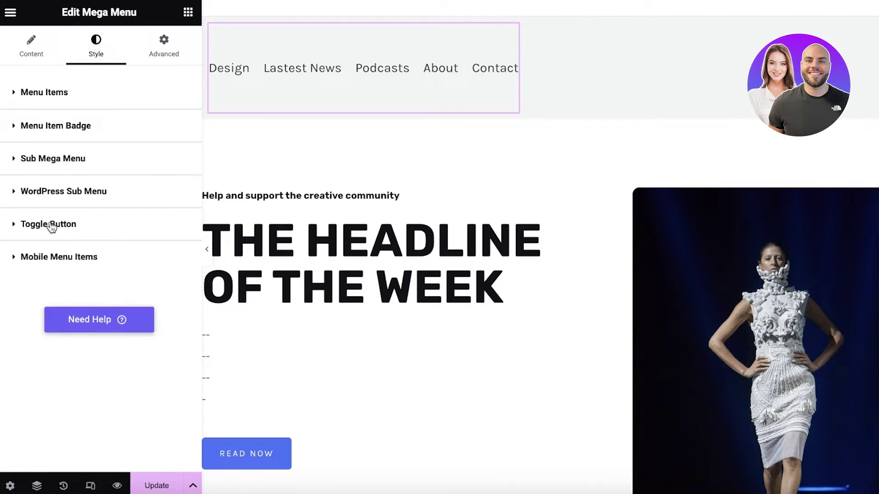
left_click(166, 55)
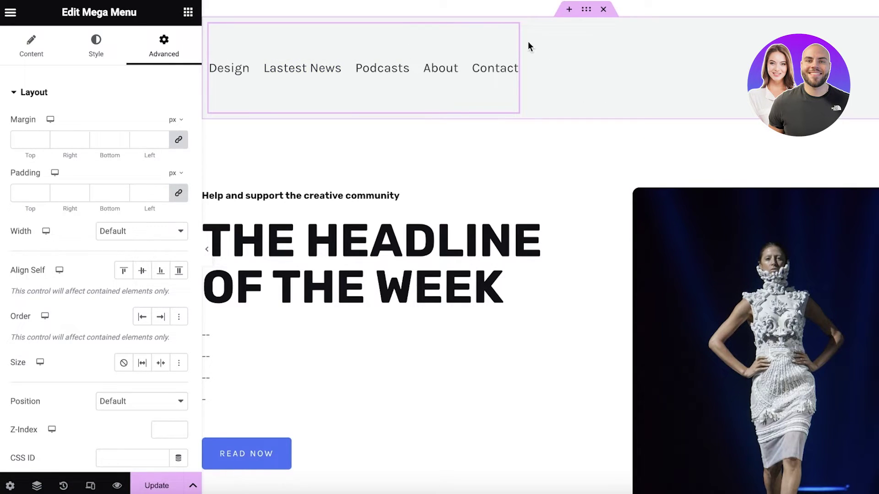
Drag the Mega Menu widget across the full header row, keeping Custom width and setting Size to Grow
left_click_drag(519, 46, 877, 54)
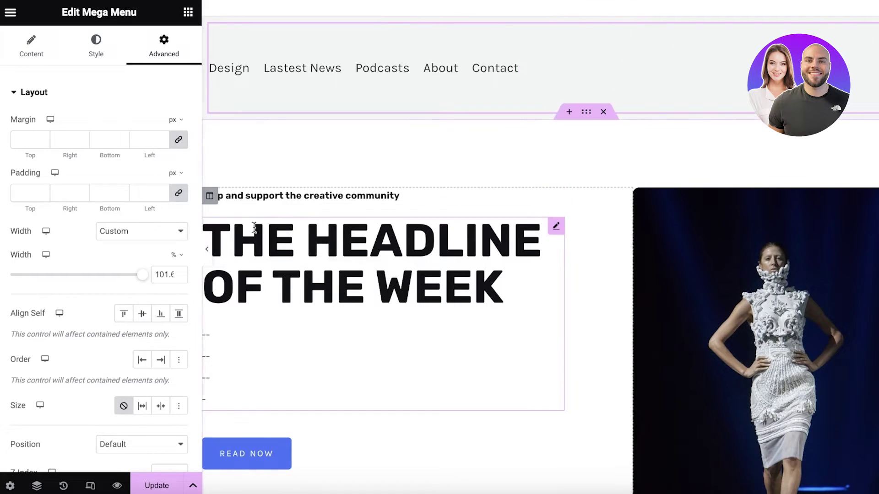
left_click(124, 229)
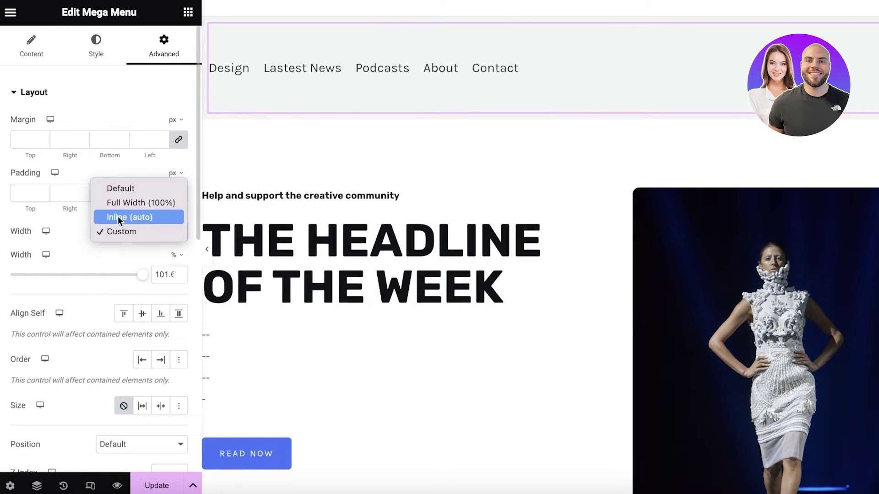
left_click(72, 160)
scroll(64, 225, "down", 5)
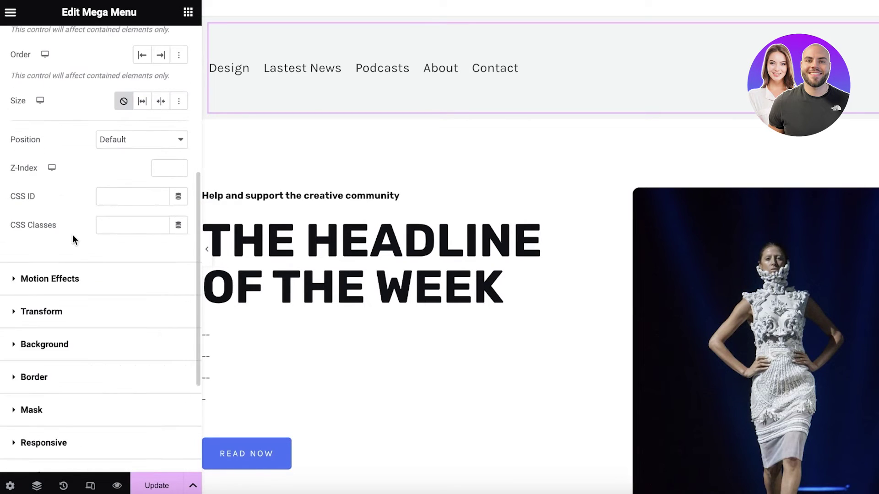
scroll(73, 235, "up", 3)
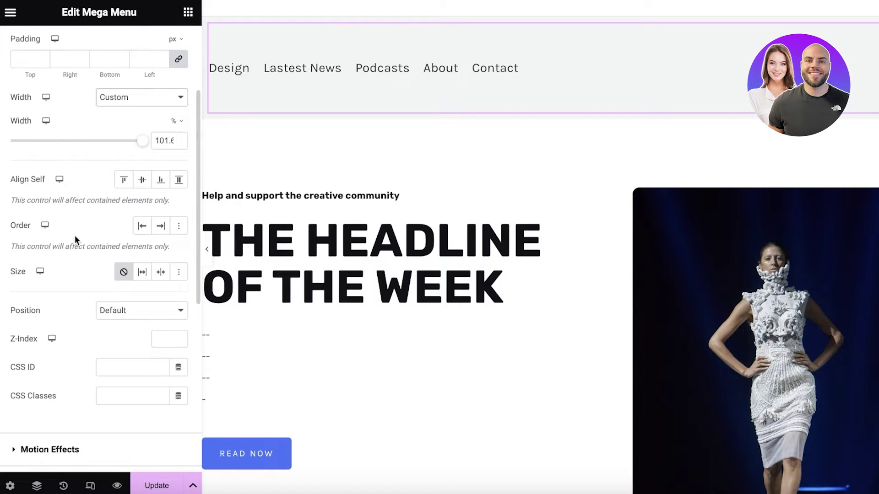
left_click(142, 273)
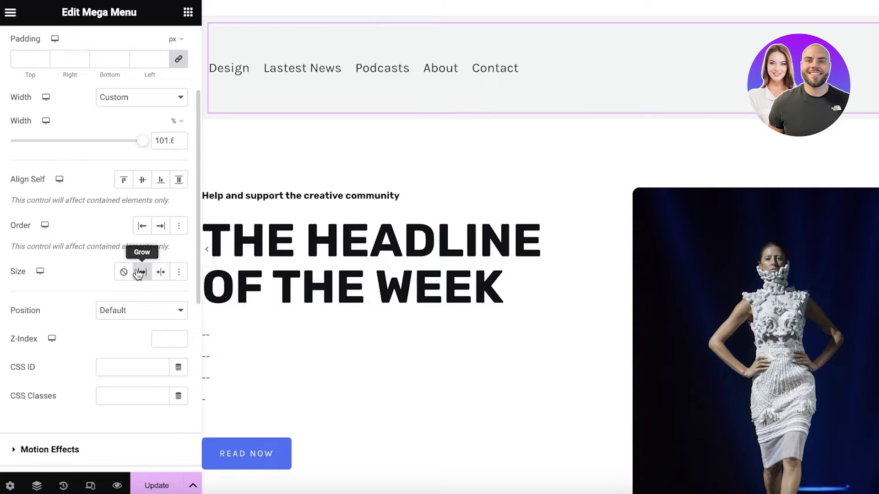
scroll(43, 217, "down", 6)
left_click(44, 182)
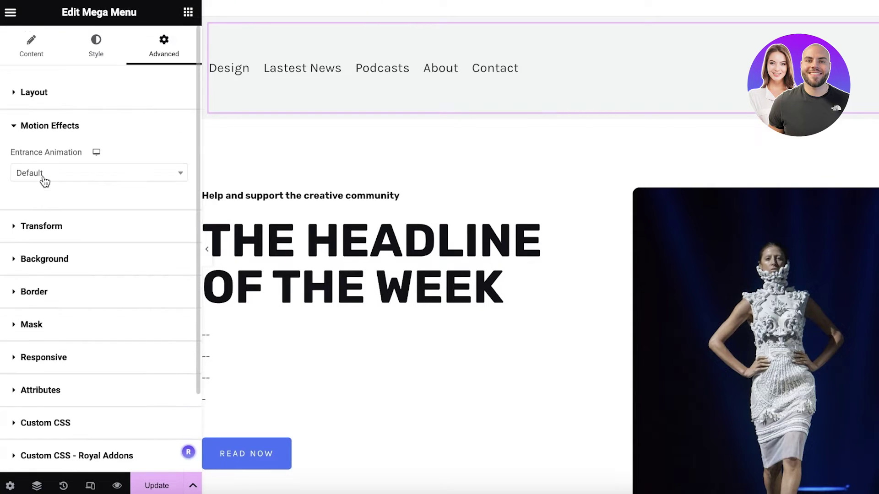
left_click(44, 259)
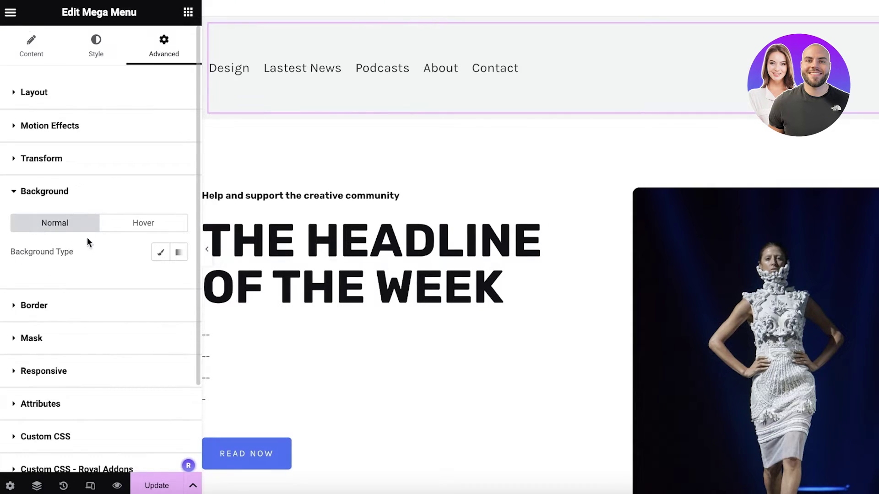
Switch the menu background to a gradient and darken the second colour
left_click(178, 252)
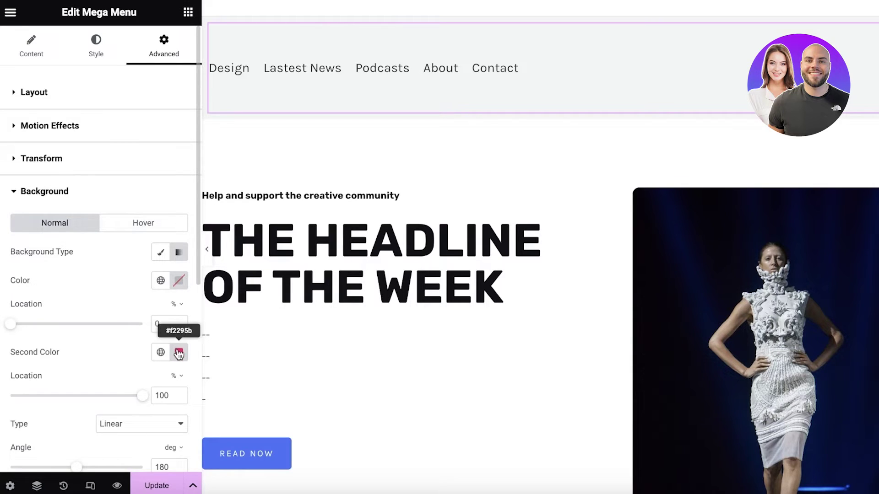
left_click(178, 354)
mouse_move(164, 241)
left_mouse_down()
mouse_move(155, 255)
mouse_move(132, 234)
left_mouse_up()
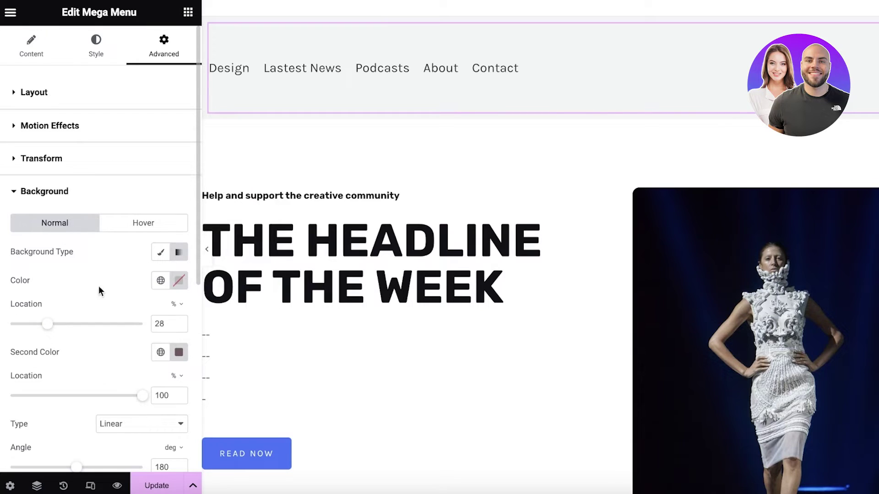
left_click(179, 352)
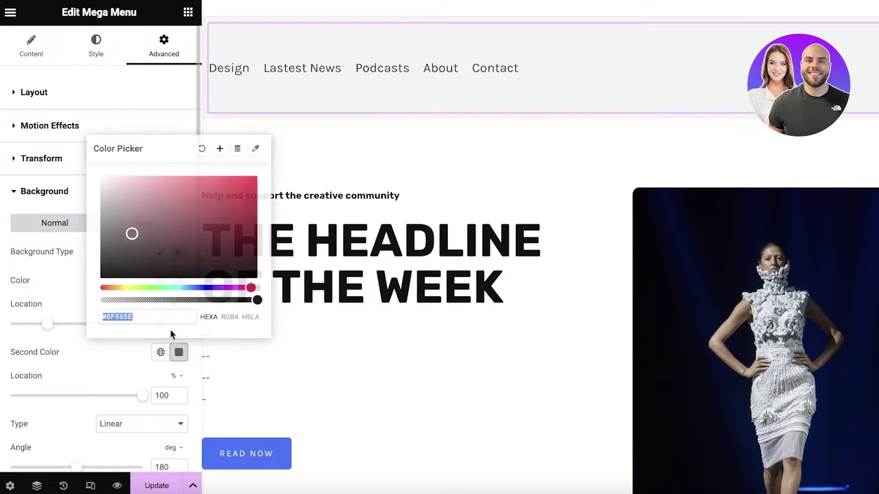
left_click(173, 257)
mouse_move(179, 226)
left_mouse_down()
mouse_move(194, 223)
mouse_move(216, 257)
left_mouse_up()
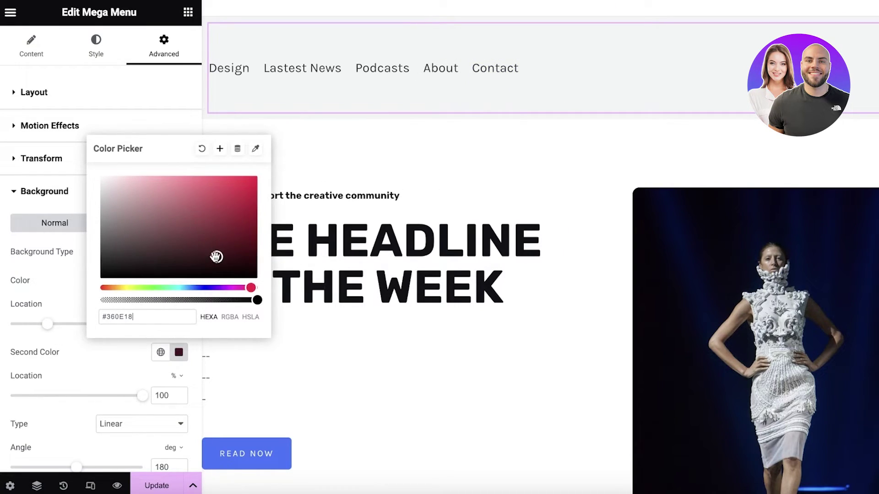
left_click(70, 405)
Make the first gradient colour pale pink #FFD8F0 and the second a deeper pink
left_click(178, 280)
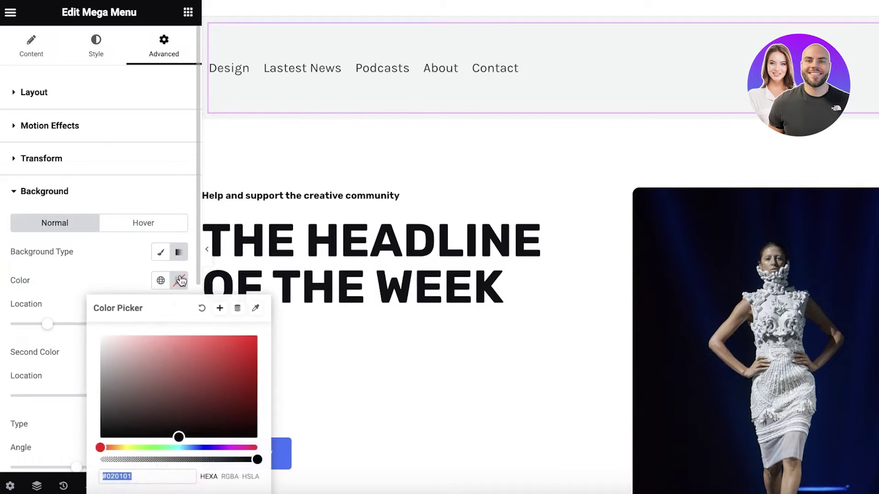
left_click(145, 411)
mouse_move(145, 411)
left_mouse_down()
mouse_move(202, 378)
mouse_move(181, 403)
mouse_move(97, 334)
mouse_move(150, 345)
mouse_move(252, 337)
left_mouse_up()
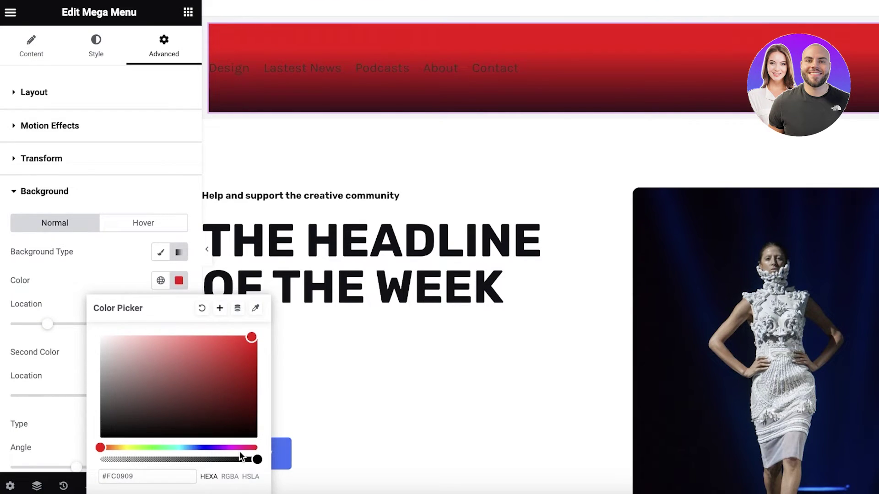
left_click_drag(229, 448, 240, 448)
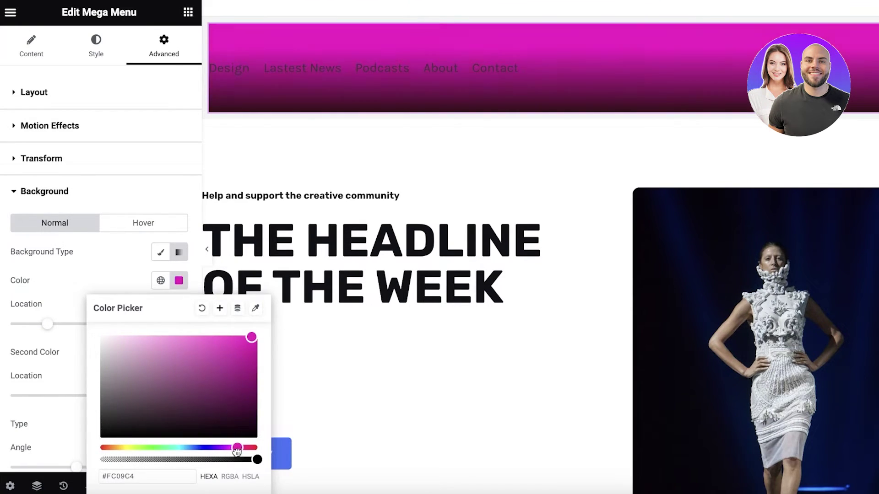
mouse_move(252, 338)
left_mouse_down()
mouse_move(100, 342)
mouse_move(125, 335)
left_mouse_up()
left_click(76, 284)
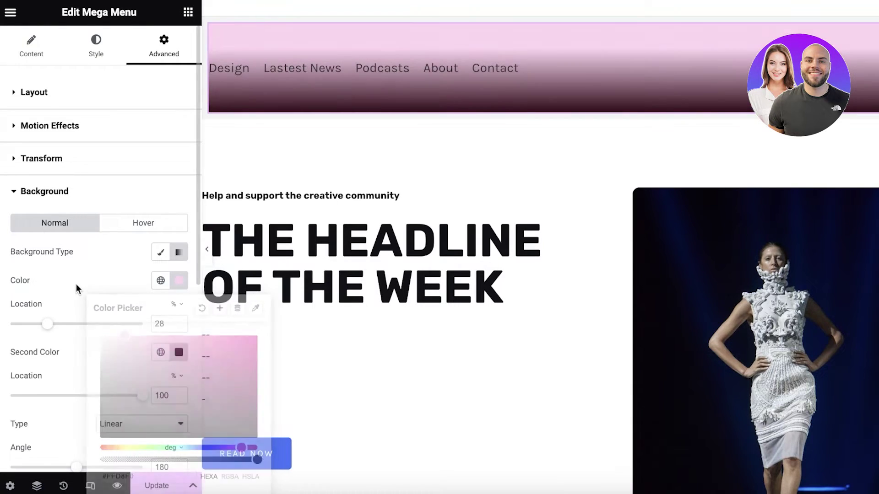
left_click(178, 353)
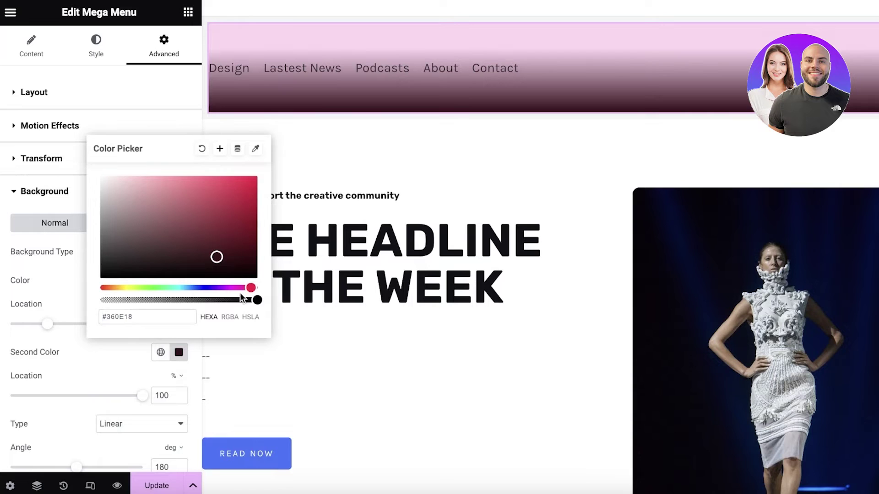
left_click_drag(234, 288, 243, 287)
mouse_move(165, 239)
left_mouse_down()
mouse_move(131, 202)
mouse_move(141, 210)
mouse_move(142, 188)
mouse_move(177, 178)
mouse_move(157, 182)
mouse_move(164, 181)
left_mouse_up()
left_click(51, 332)
Adjust the gradient location sliders, settling the first stop at 35% and the second at 84%
mouse_move(50, 334)
left_mouse_down()
mouse_move(147, 334)
mouse_move(58, 342)
left_mouse_up()
left_click_drag(2, 349, 70, 348)
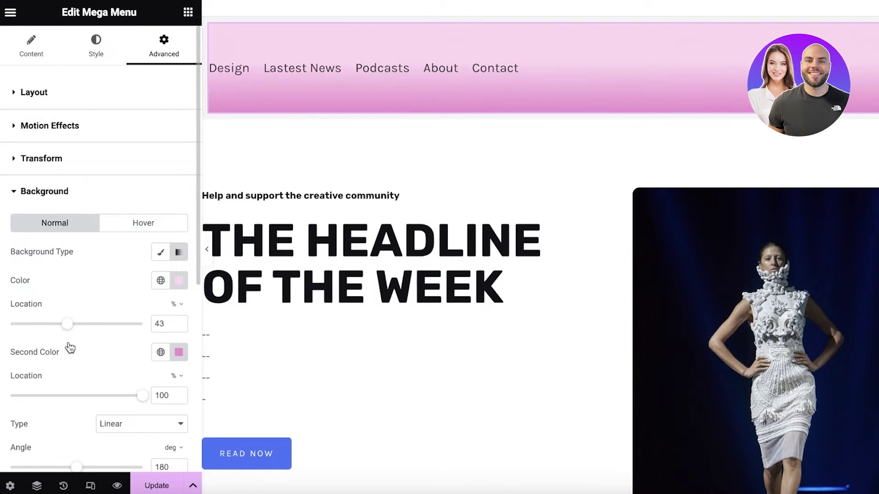
mouse_move(149, 397)
left_mouse_down()
mouse_move(94, 401)
mouse_move(139, 392)
left_mouse_up()
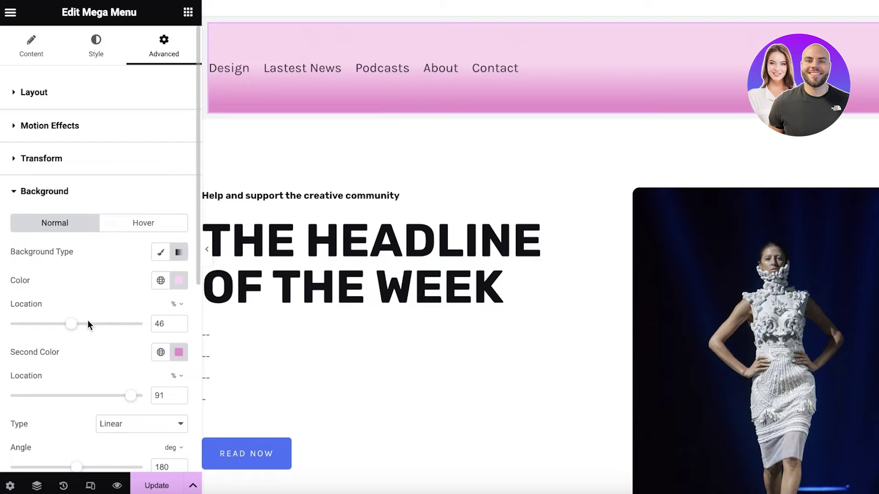
left_click_drag(72, 324, 79, 325)
left_click_drag(136, 396, 125, 399)
left_click_drag(87, 325, 63, 343)
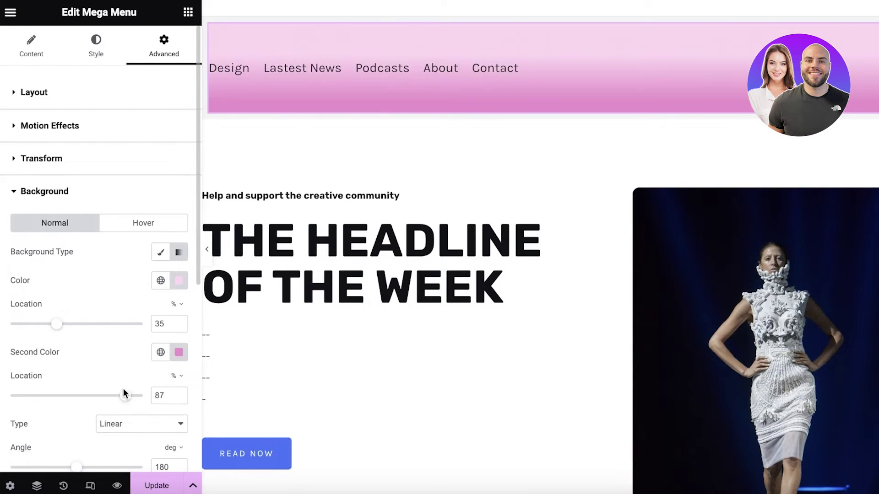
mouse_move(124, 394)
left_mouse_down()
mouse_move(112, 395)
mouse_move(121, 395)
left_mouse_up()
Try a radial gradient type, then switch it back to Linear
scroll(121, 395, "down", 1)
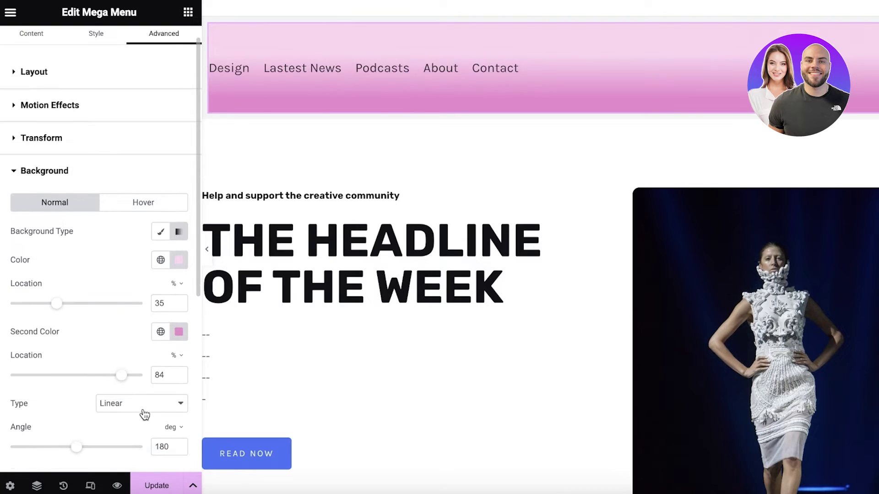
left_click(142, 405)
left_click(142, 404)
left_click(140, 409)
left_click(131, 416)
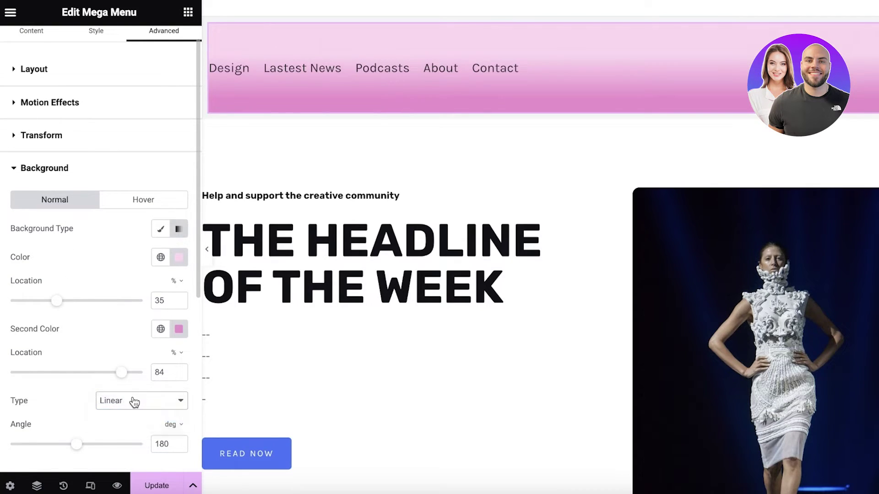
left_click(132, 401)
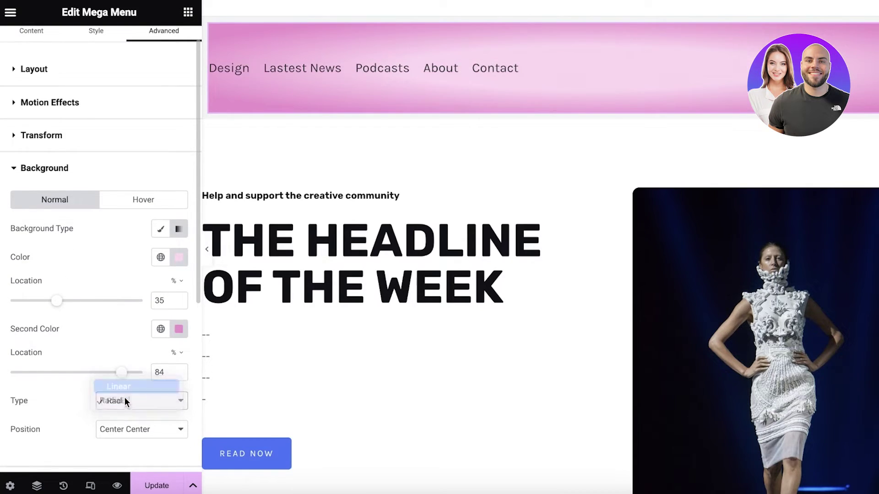
left_click(123, 388)
Set the gradient angle to 146° with colour stops at 13% and 68%
scroll(76, 449, "down", 1)
mouse_move(81, 415)
left_mouse_down()
mouse_move(65, 422)
mouse_move(103, 426)
mouse_move(4, 424)
mouse_move(217, 422)
mouse_move(53, 427)
mouse_move(68, 426)
left_mouse_up()
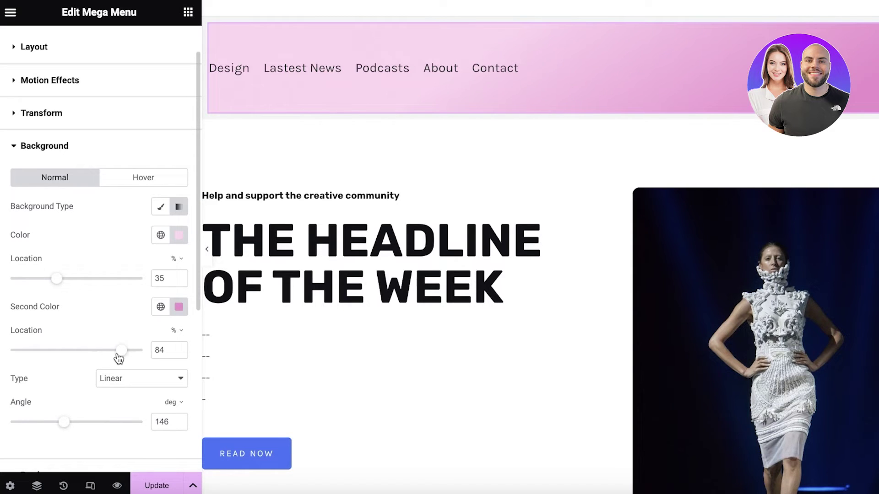
left_click_drag(119, 359, 153, 350)
left_click_drag(56, 278, 26, 284)
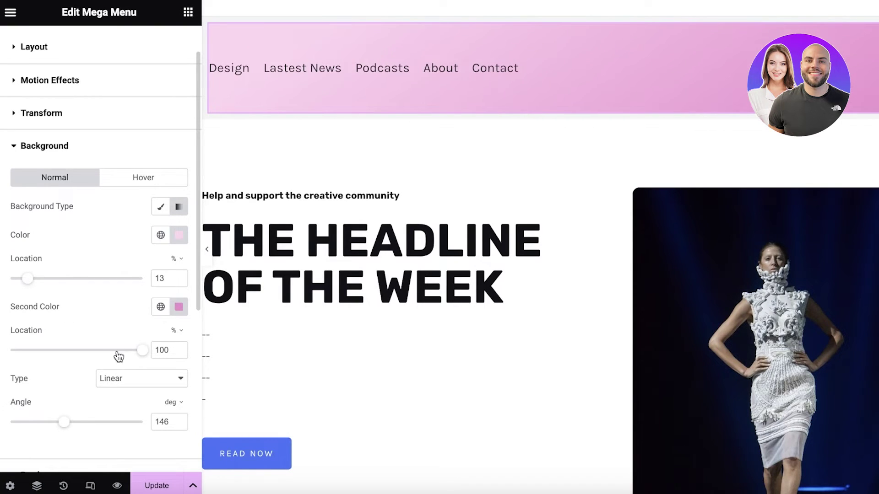
left_click_drag(139, 354, 99, 353)
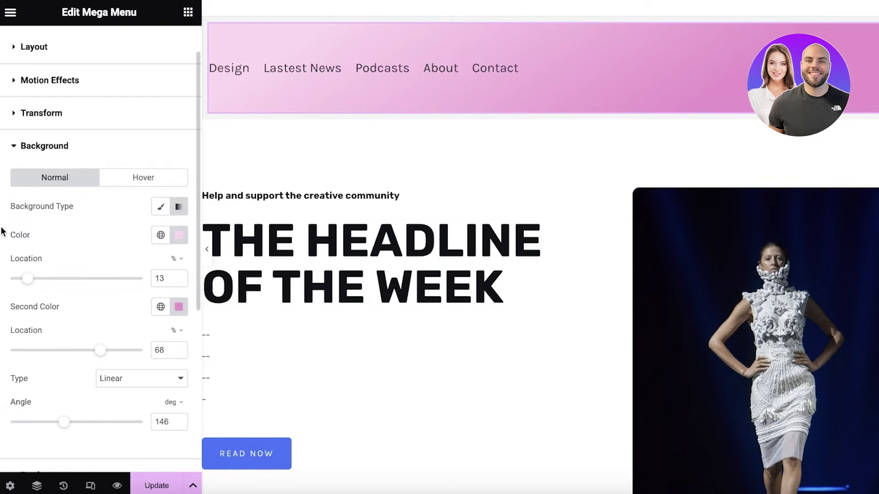
scroll(23, 294, "down", 6)
Set the mega menu's normal-state border type to Solid
left_click(57, 194)
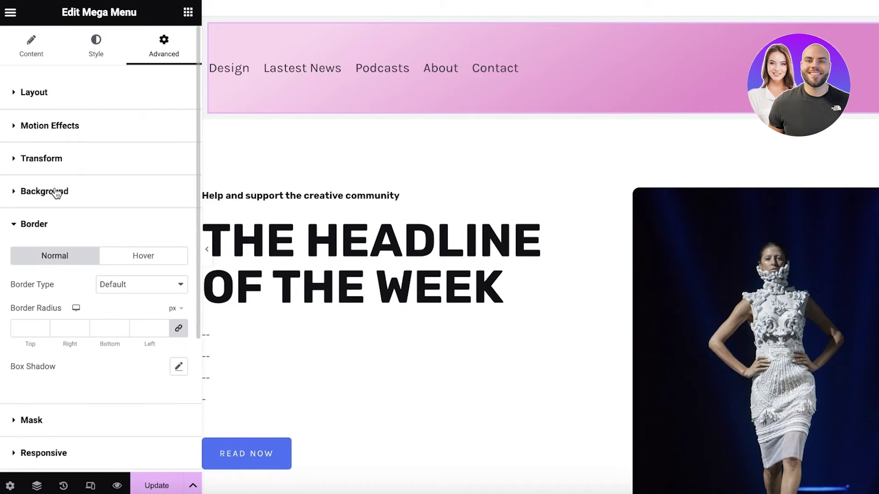
left_click(141, 266)
left_click(62, 268)
left_click(136, 292)
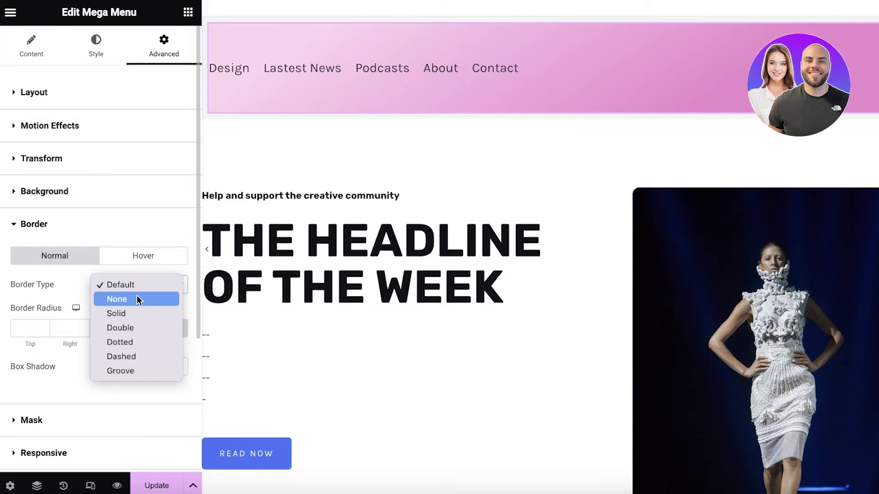
left_click(133, 311)
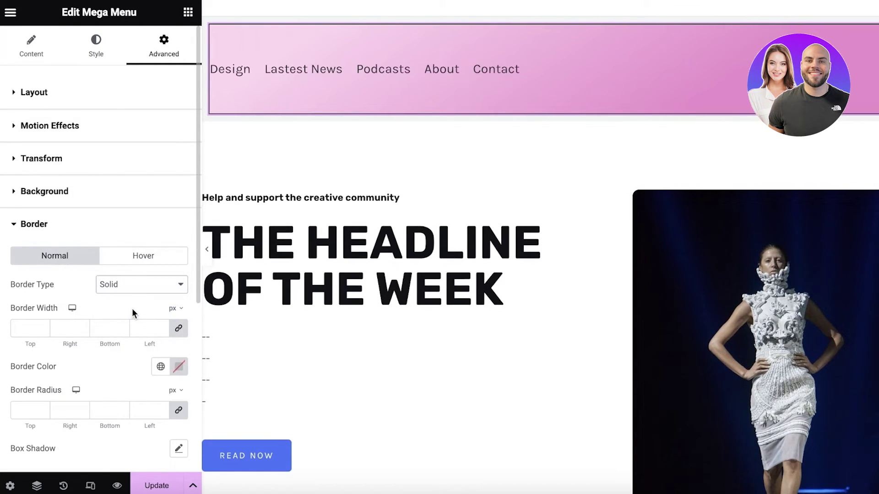
scroll(90, 316, "down", 2)
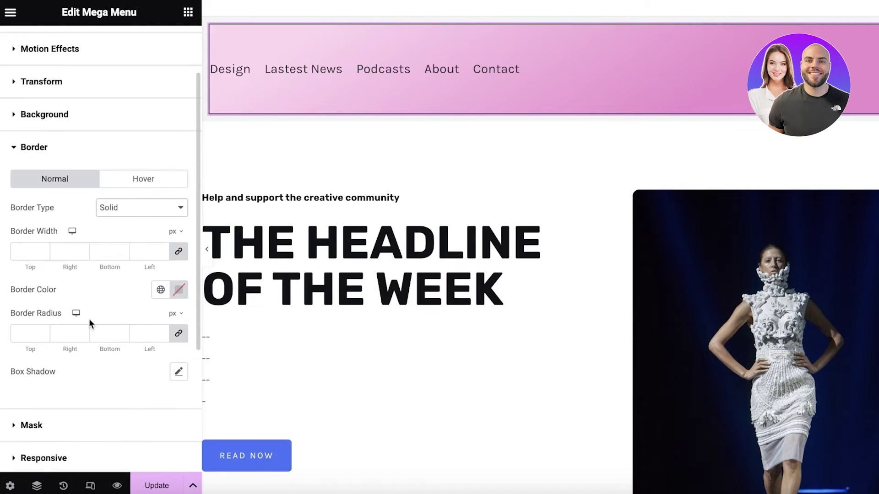
scroll(88, 320, "down", 2)
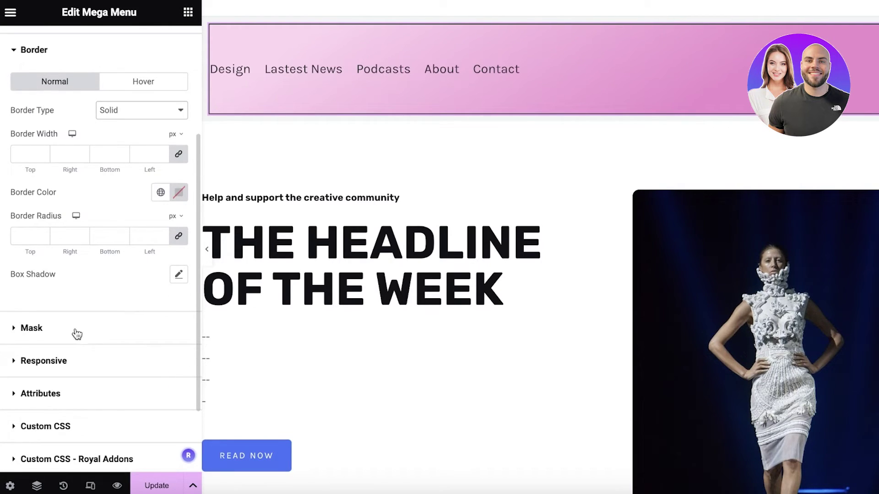
scroll(77, 334, "down", 2)
scroll(39, 318, "up", 6)
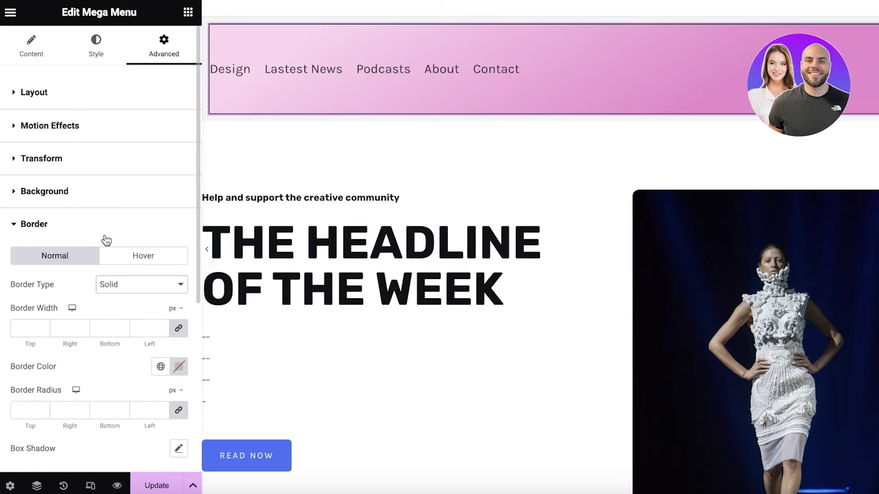
scroll(361, 158, "up", 3)
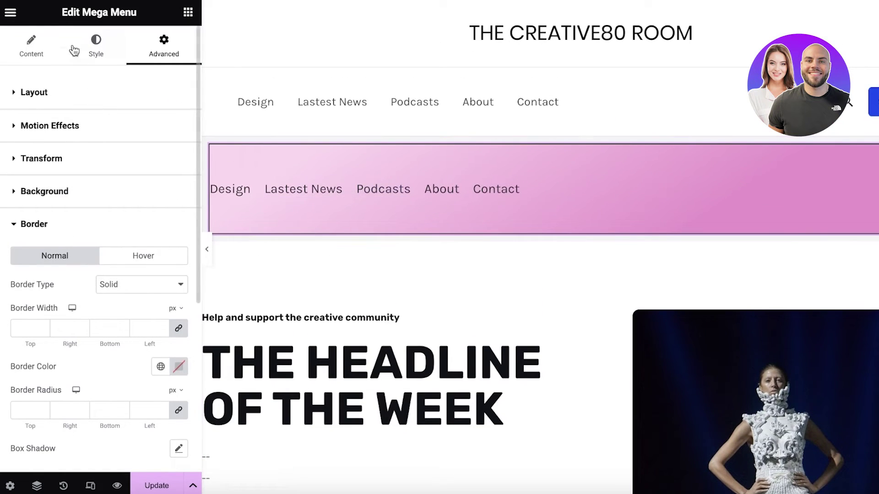
Change the menu items' text colour to dark plum #3B0724
left_click(95, 48)
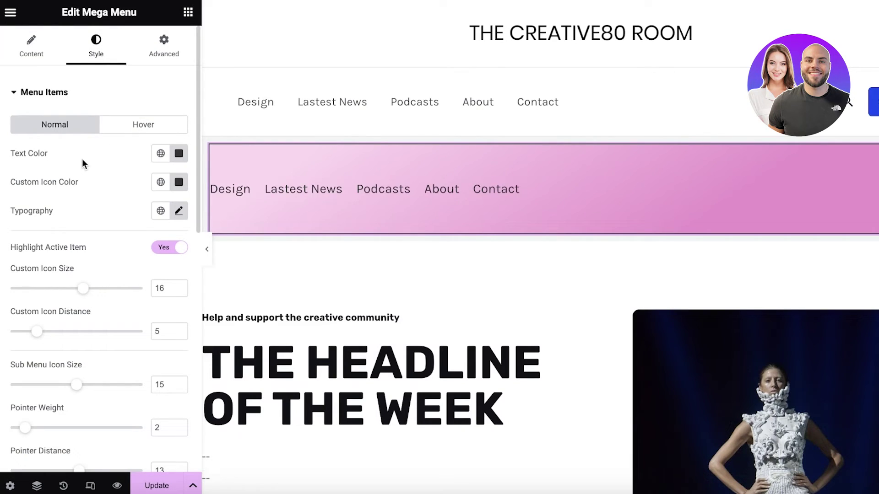
left_click(179, 153)
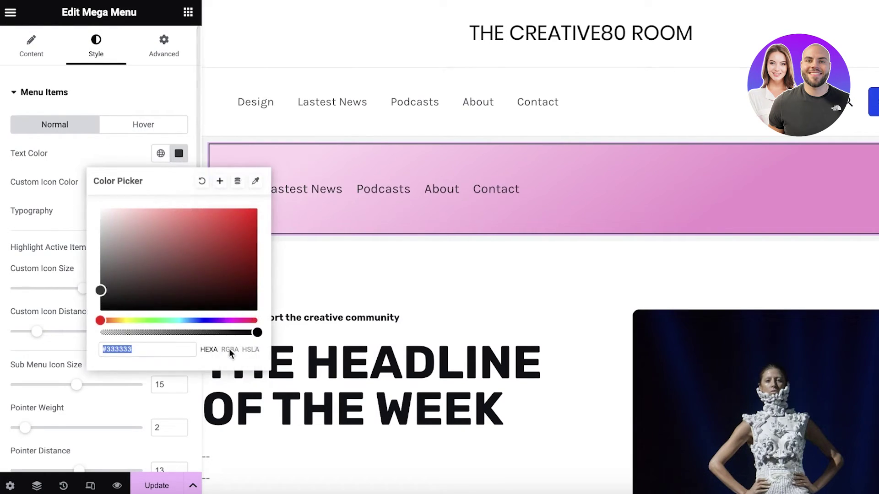
left_click(243, 320)
mouse_move(241, 282)
left_mouse_down()
mouse_move(239, 310)
mouse_move(239, 287)
left_mouse_up()
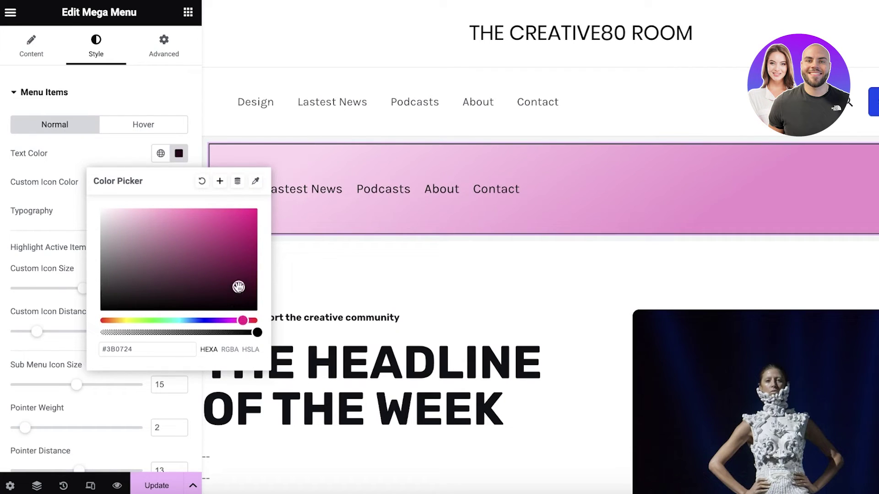
left_click(463, 314)
Save the Home page changes with Update
left_click(471, 88)
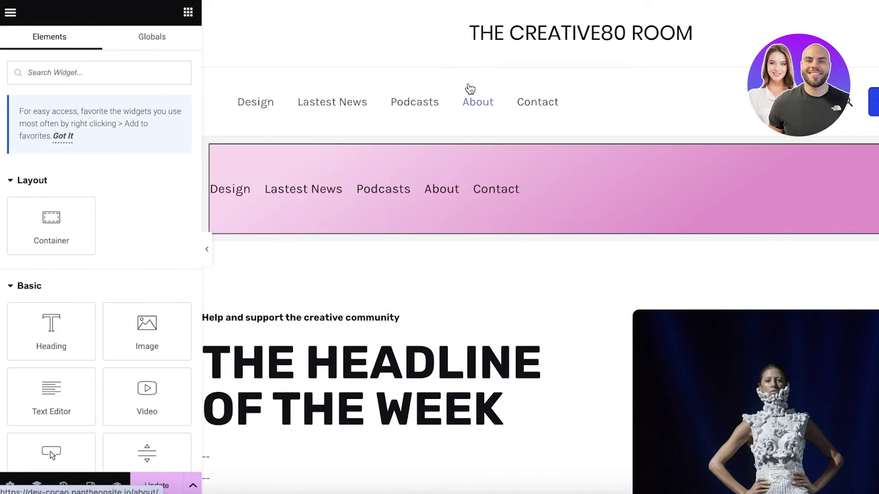
scroll(170, 320, "down", 1)
left_click(155, 486)
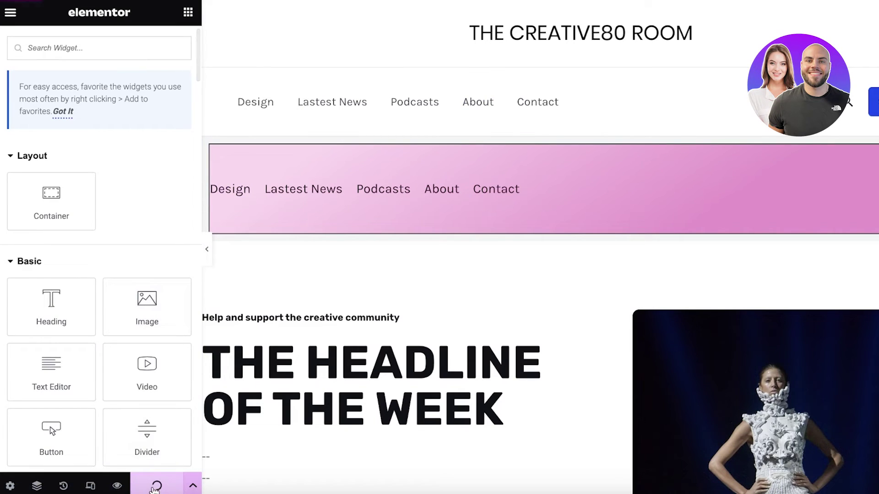
scroll(640, 243, "down", 3)
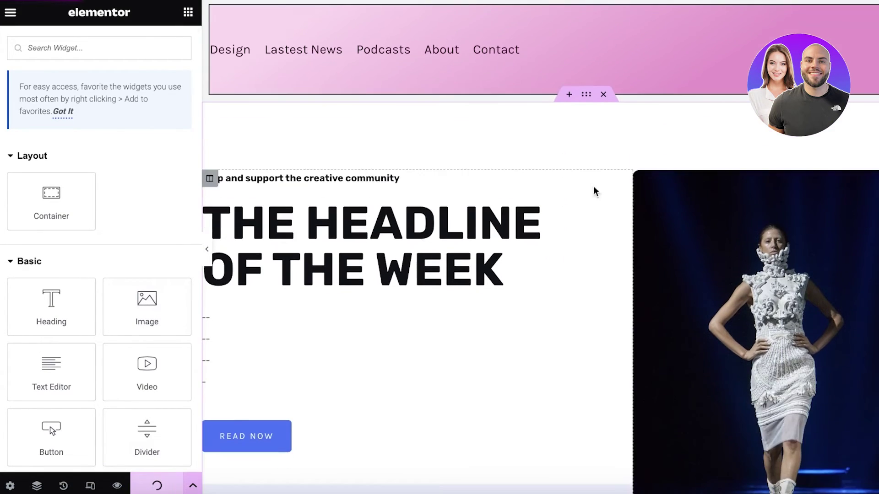
scroll(582, 173, "up", 3)
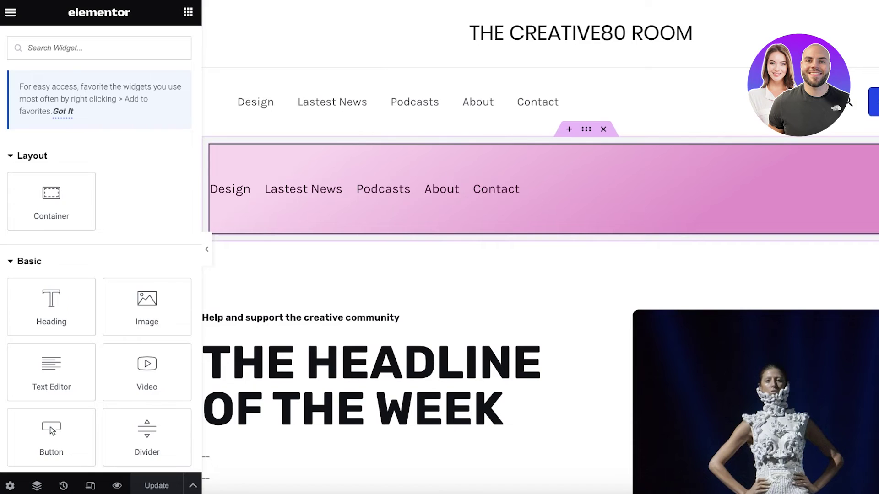
scroll(540, 247, "down", 5)
scroll(540, 247, "up", 3)
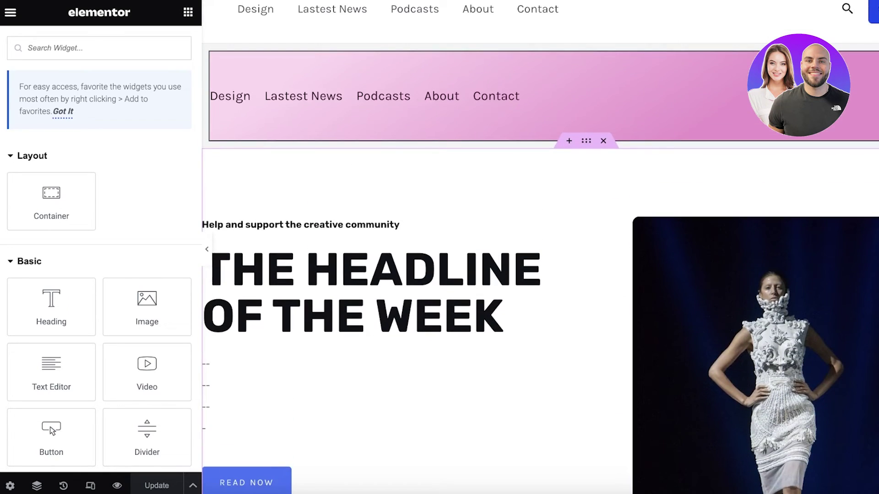
scroll(540, 247, "up", 1)
scroll(540, 247, "down", 3)
scroll(540, 247, "up", 4)
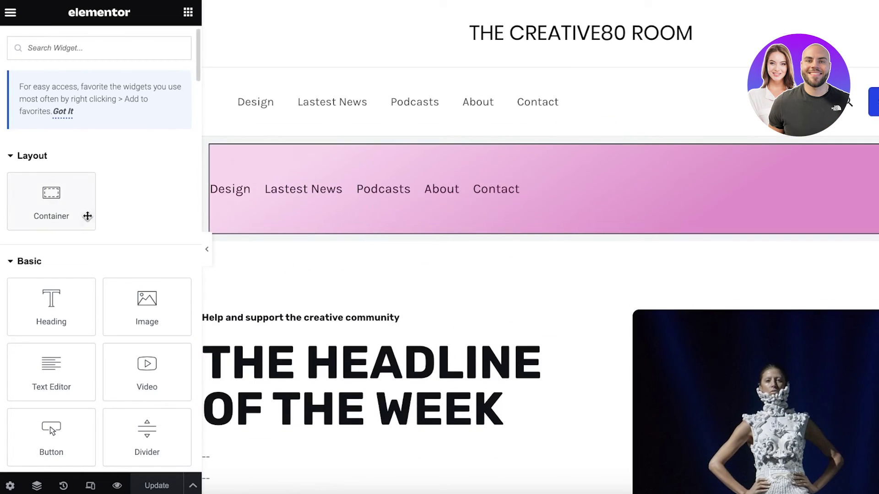
Exit Elementor from its main menu back to the WordPress page editor
left_click(10, 14)
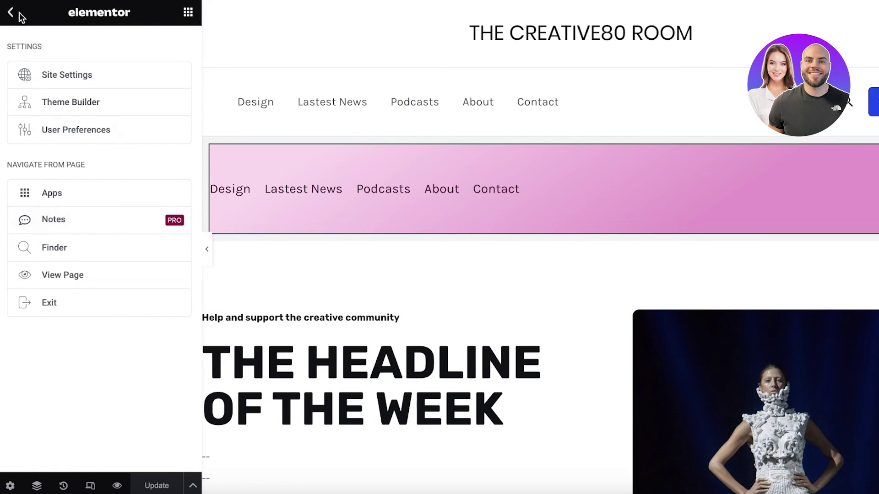
left_click(18, 13)
left_click(17, 14)
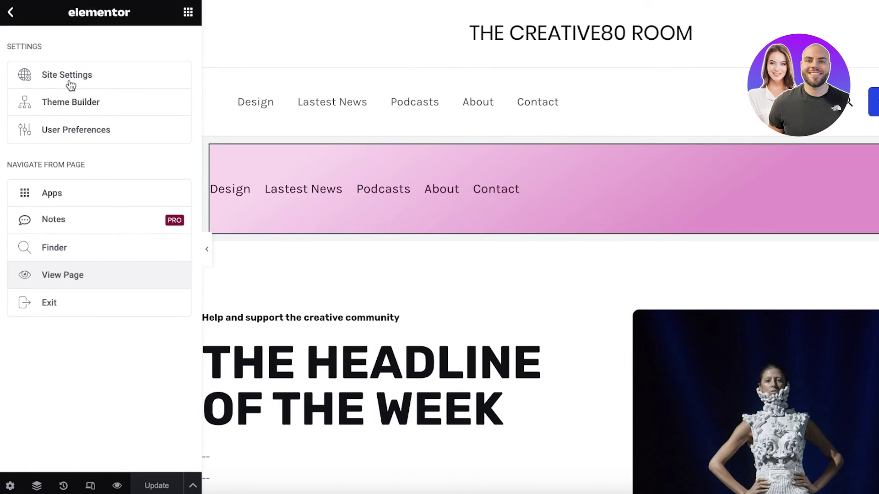
left_click(62, 97)
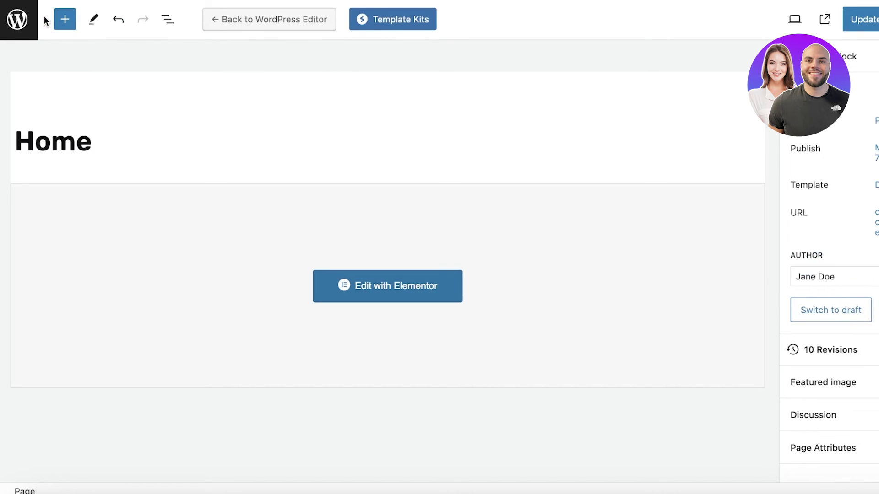
Leave the page editor via the WordPress logo, confirm Leave, and open the live homepage
left_click(18, 23)
left_click(514, 177)
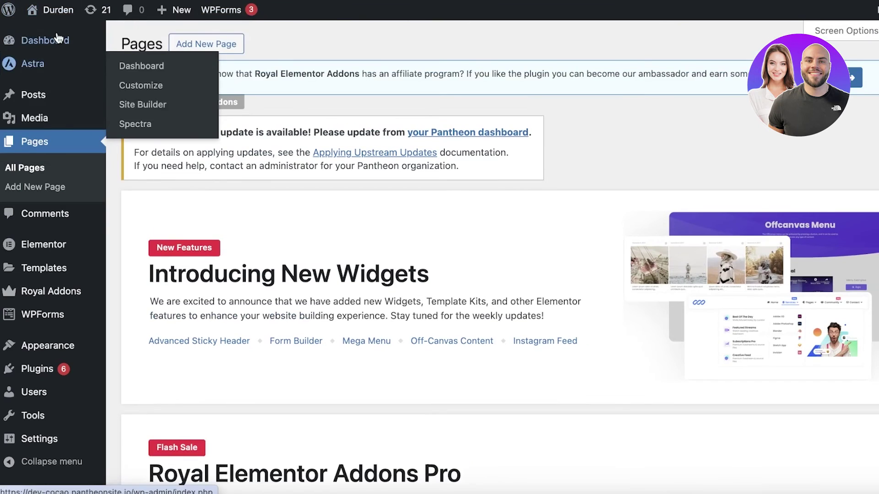
mouse_move(55, 9)
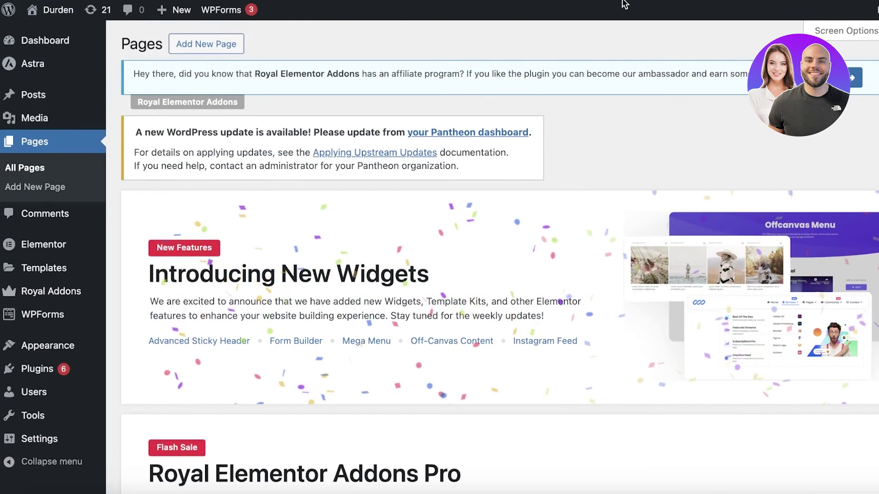
scroll(206, 177, "down", 3)
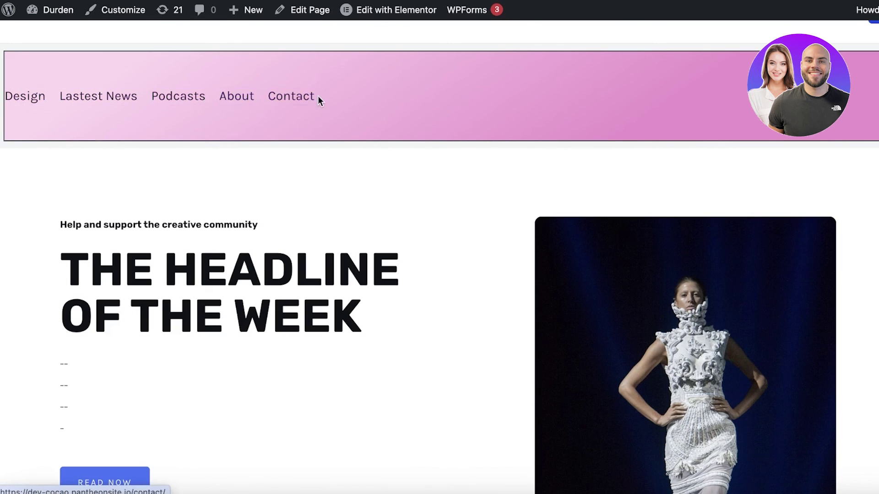
Scroll the live homepage to check the pink menu bar, then return to WordPress admin via the site name
scroll(728, 190, "up", 3)
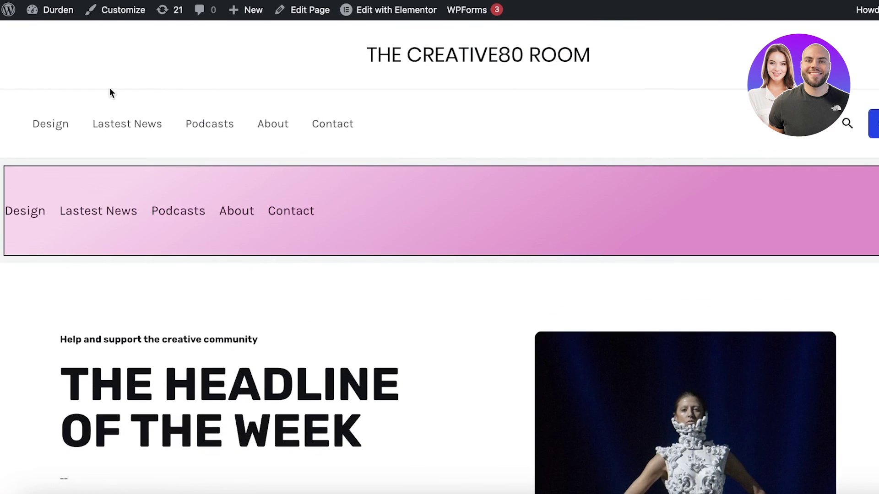
scroll(230, 163, "down", 10)
scroll(228, 144, "up", 8)
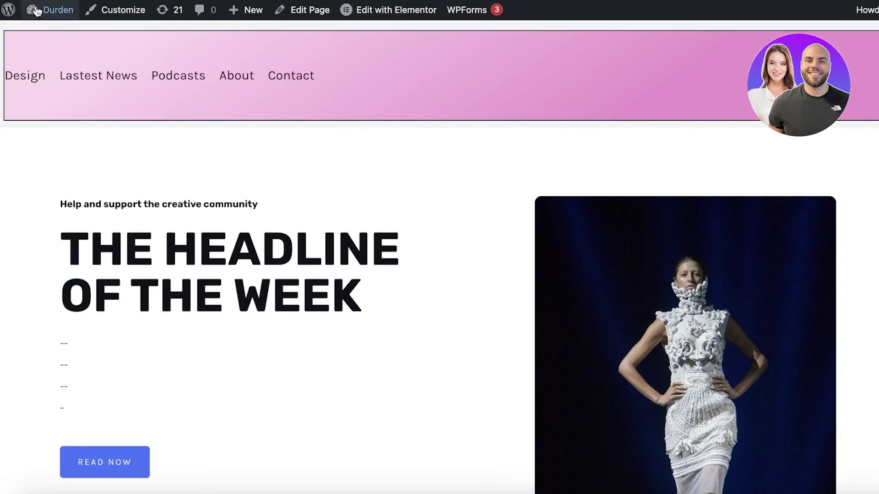
left_click(10, 32)
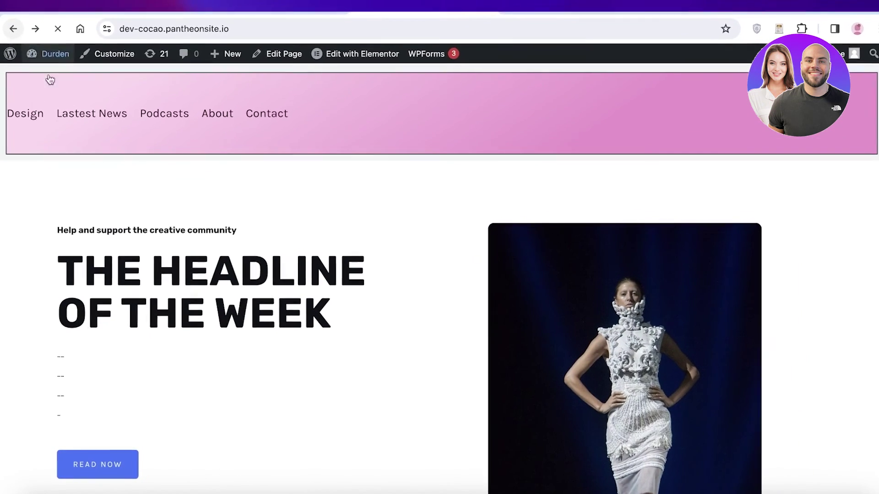